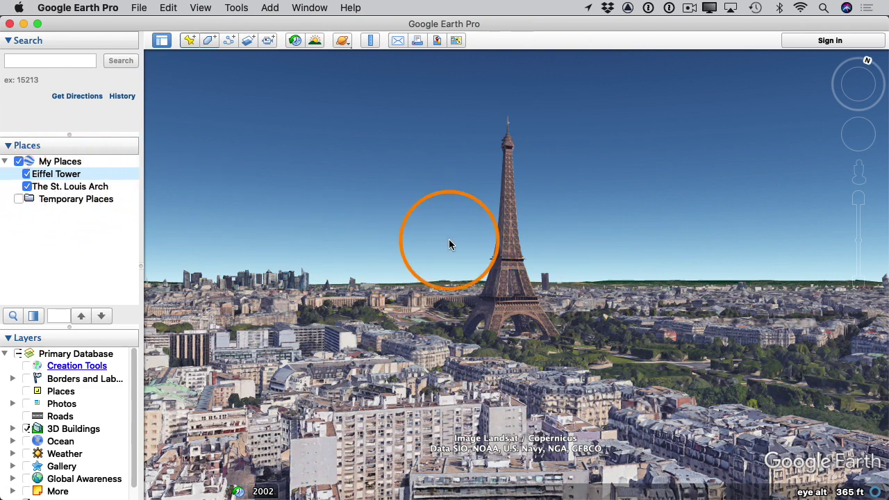
- Record a tour flying from the Eiffel Tower to The St. Louis Arch
left_click(268, 40)
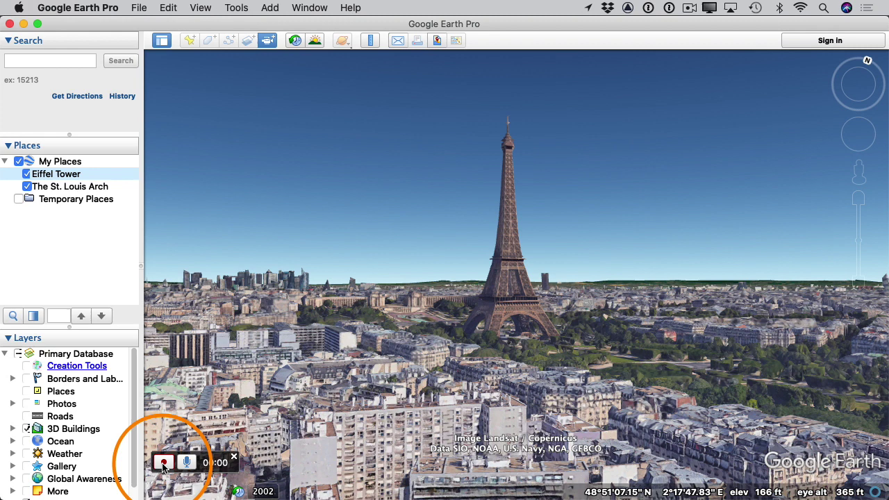
left_click(163, 464)
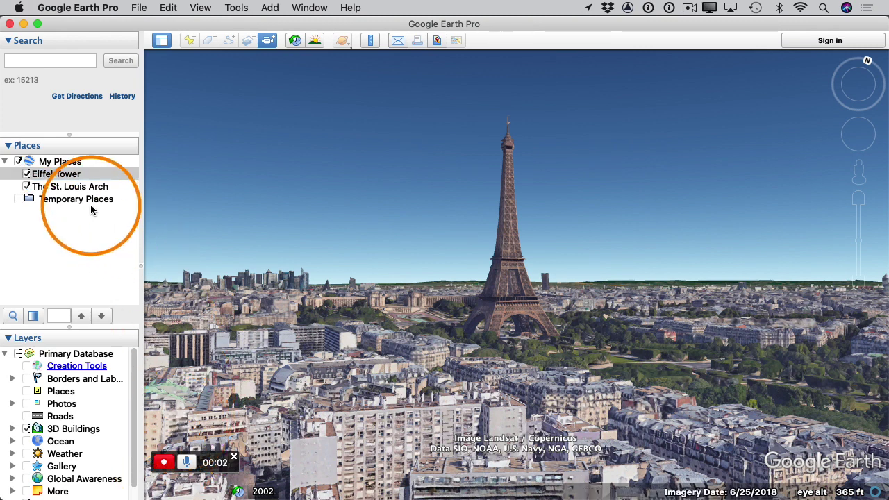
double_click(64, 189)
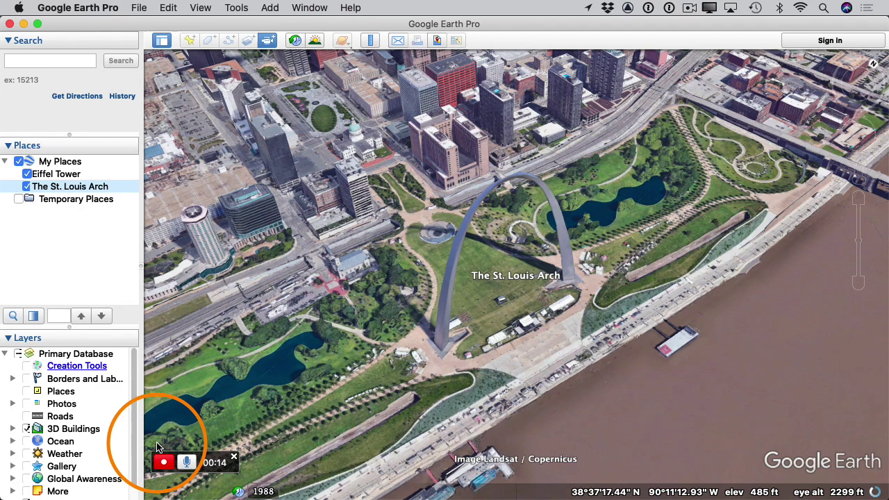
left_click(164, 464)
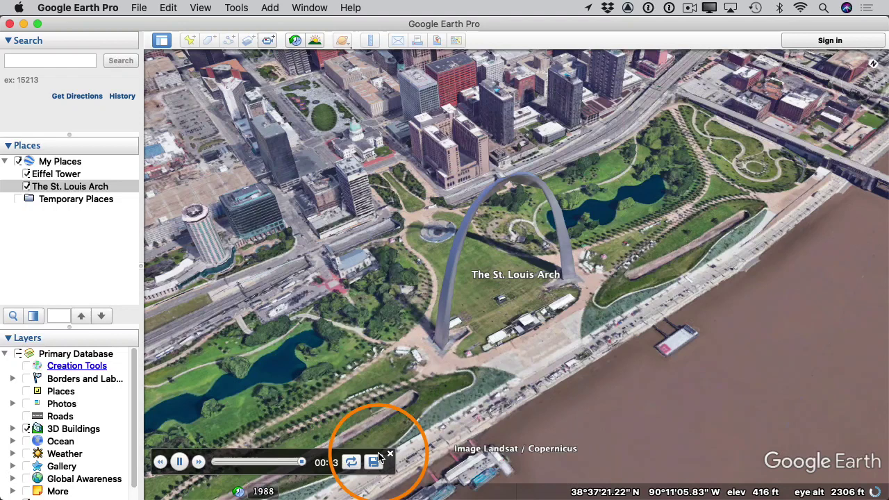
- Save the recorded tour as 'Tour 1' and close the tour player
left_click(374, 461)
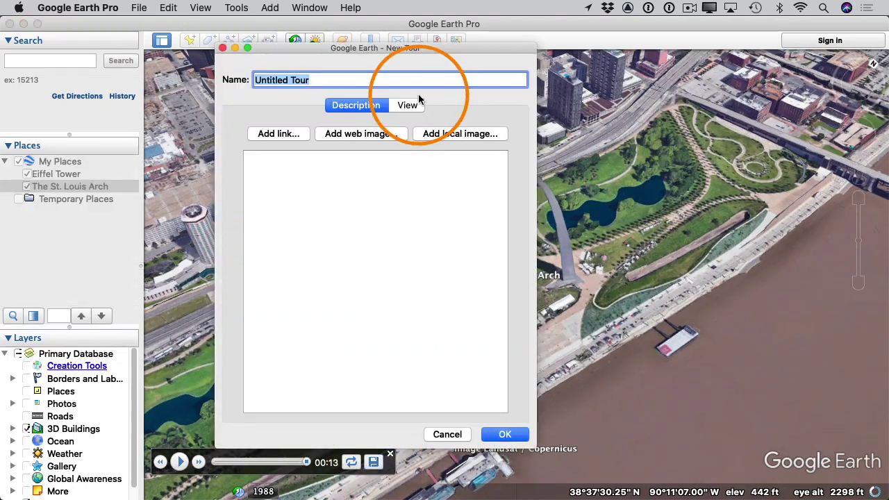
type("Tour 1")
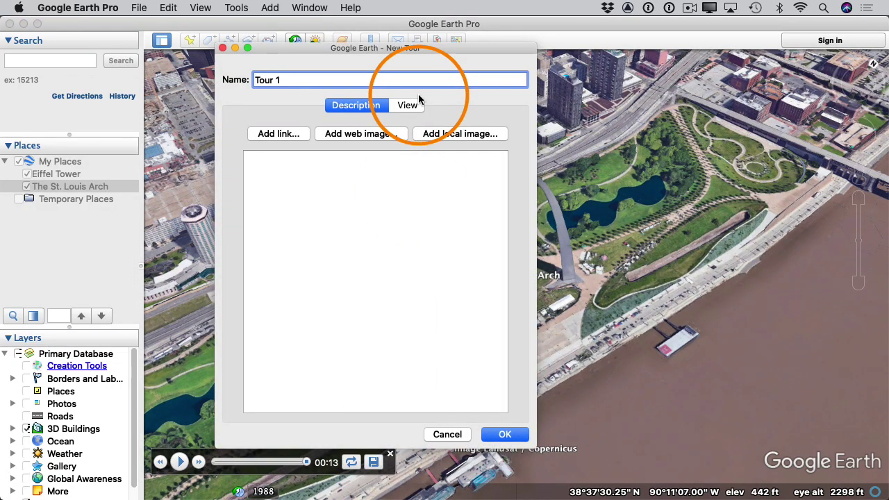
left_click(504, 434)
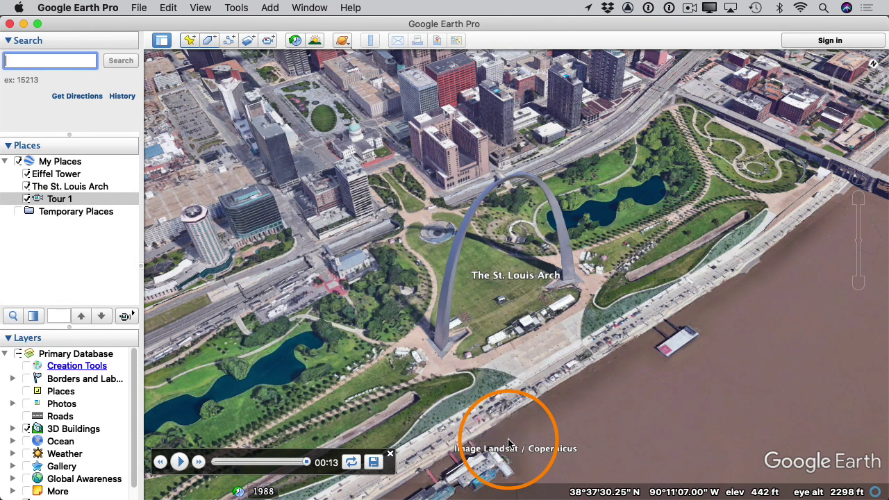
left_click(390, 454)
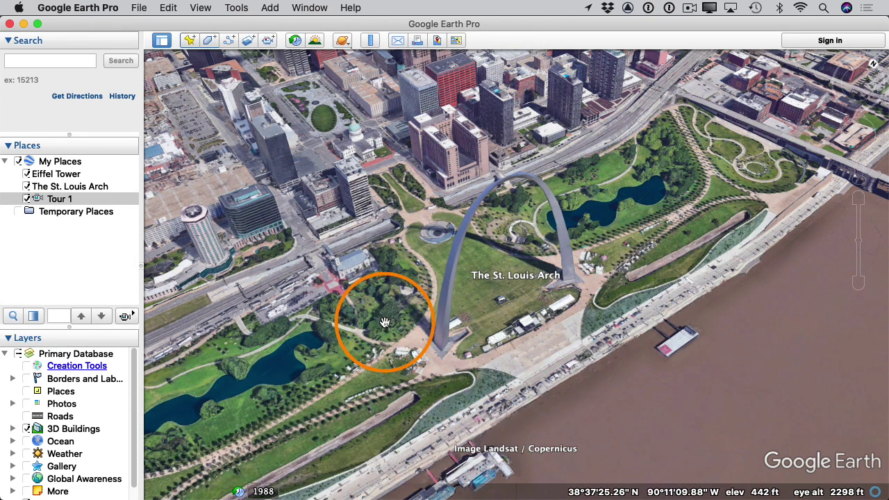
- In Tools > Movie Maker, set Tour 1's frames to save into Desktop/tour_1_video_frames
left_click(236, 8)
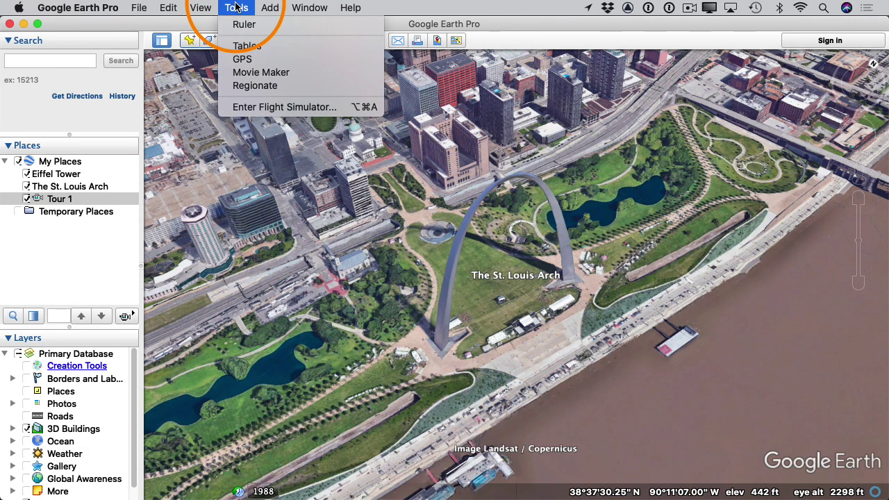
left_click(258, 72)
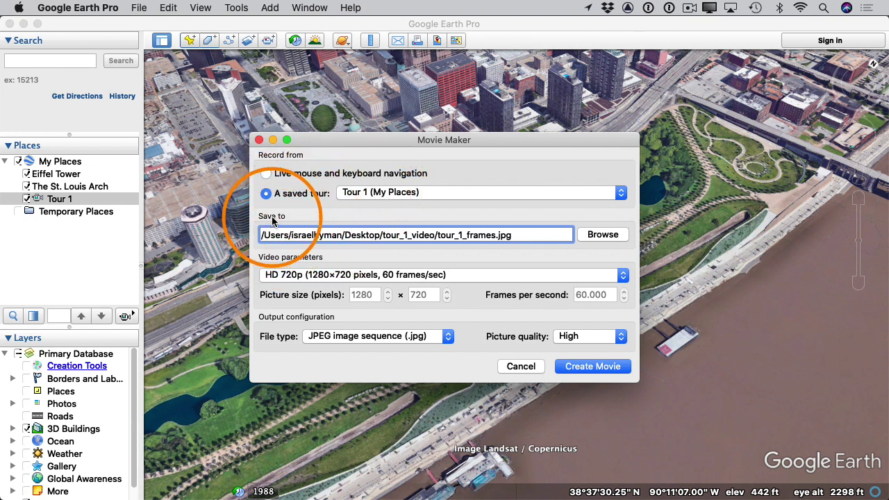
left_click(602, 234)
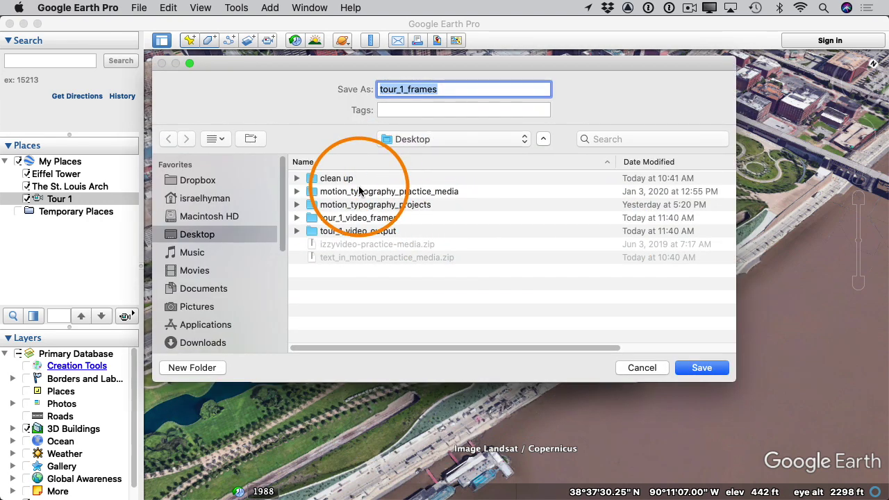
left_click(360, 220)
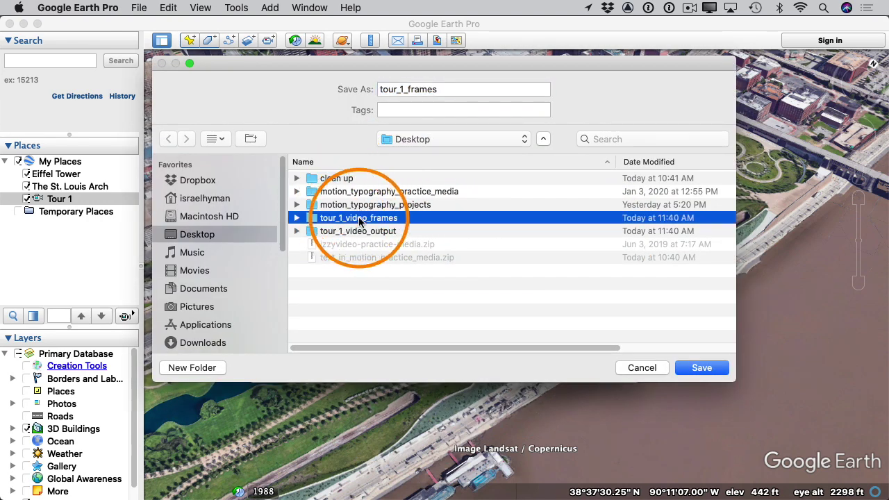
double_click(358, 220)
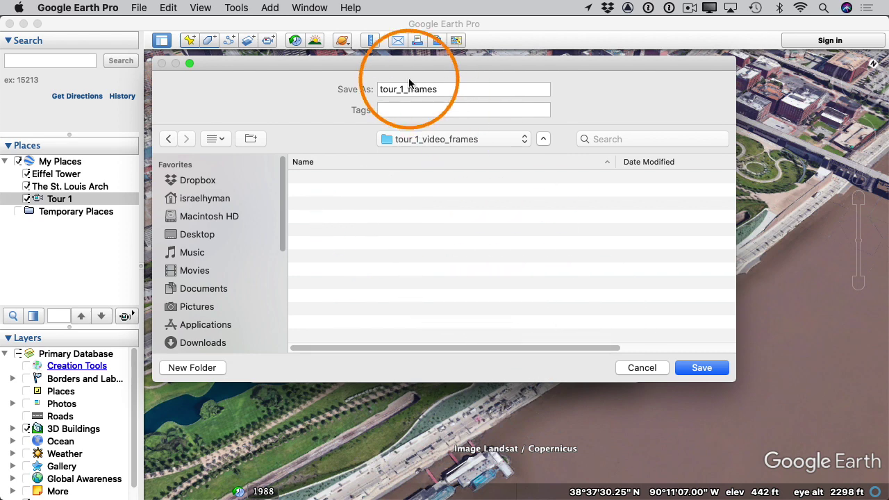
left_click(716, 367)
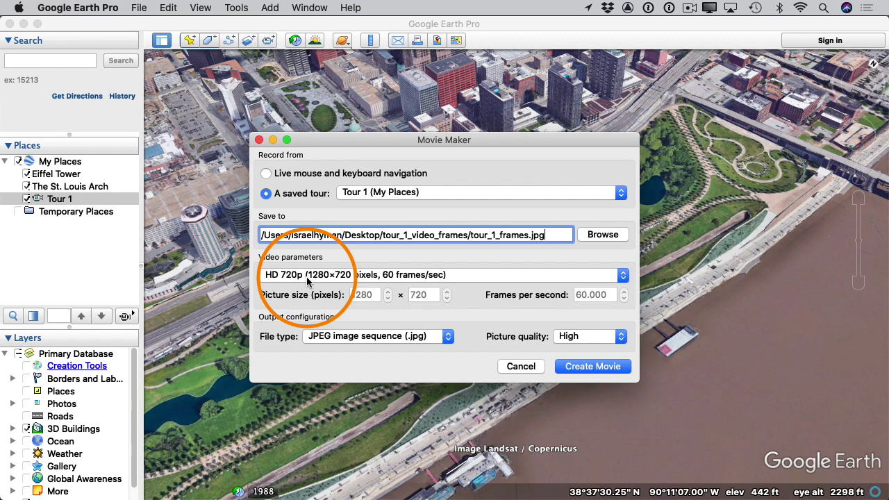
- Keep HD 720p at 60 fps and JPEG image sequence, then create the Tour 1 movie
left_click(308, 277)
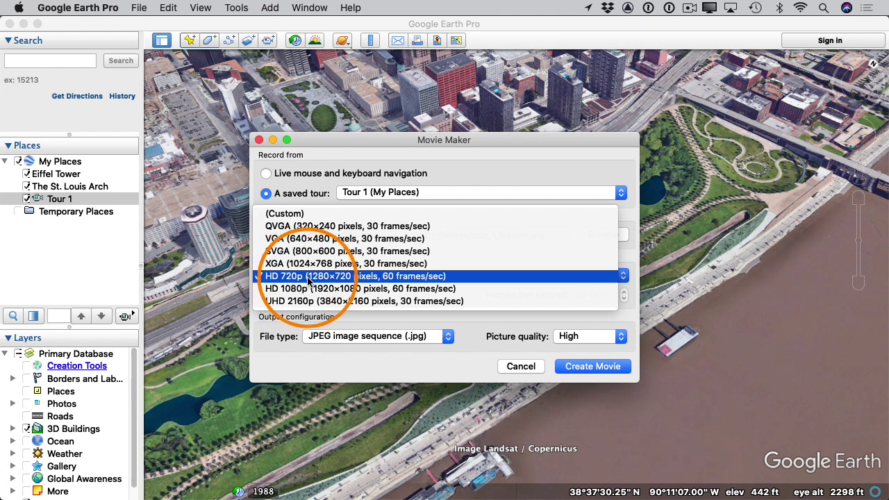
left_click(308, 277)
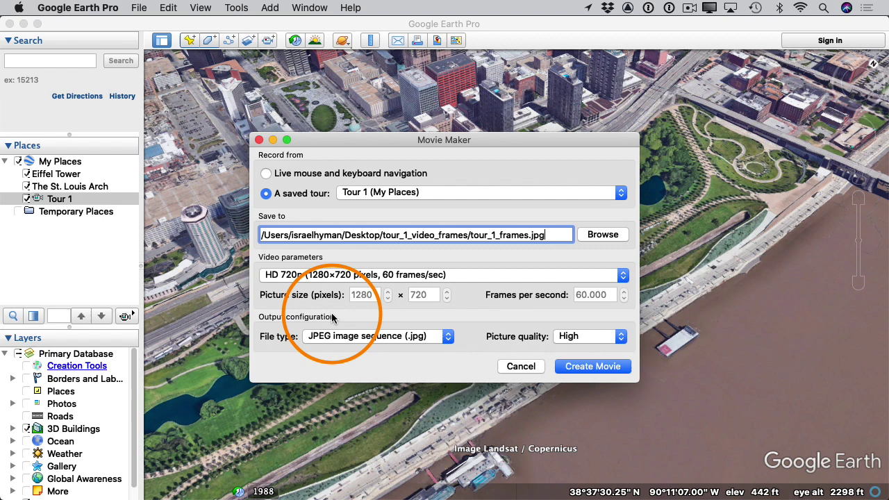
left_click(365, 338)
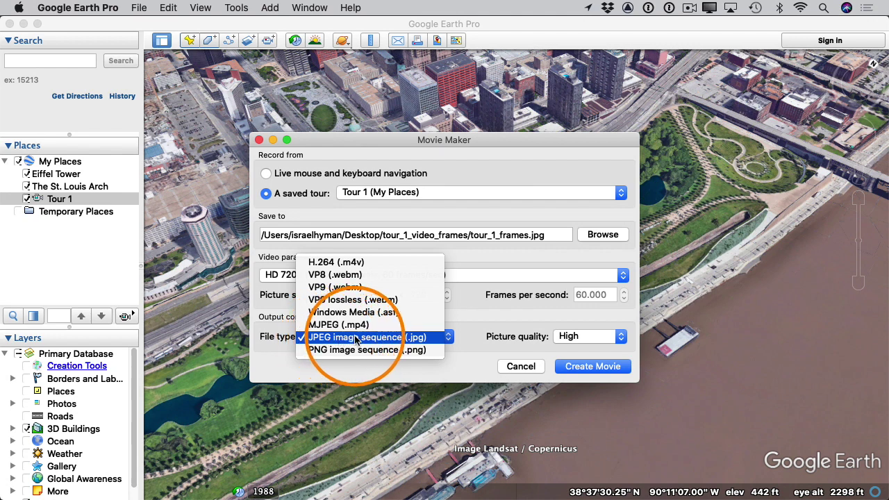
left_click(359, 340)
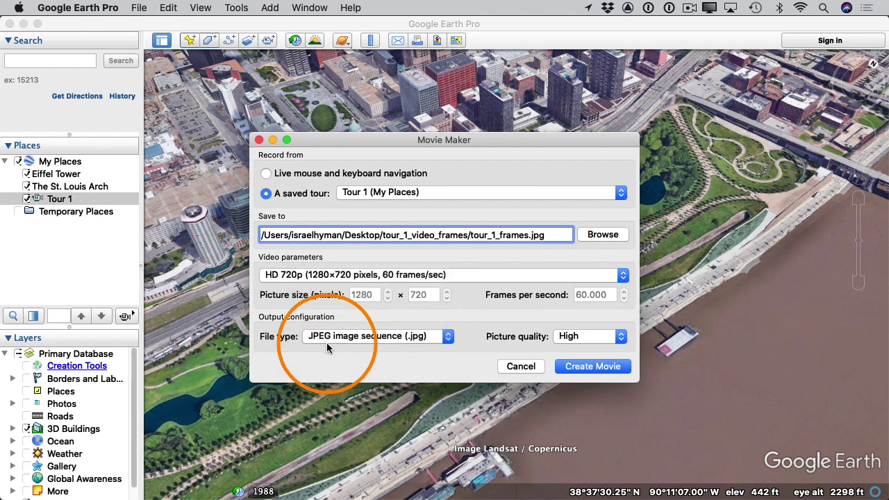
left_click(592, 366)
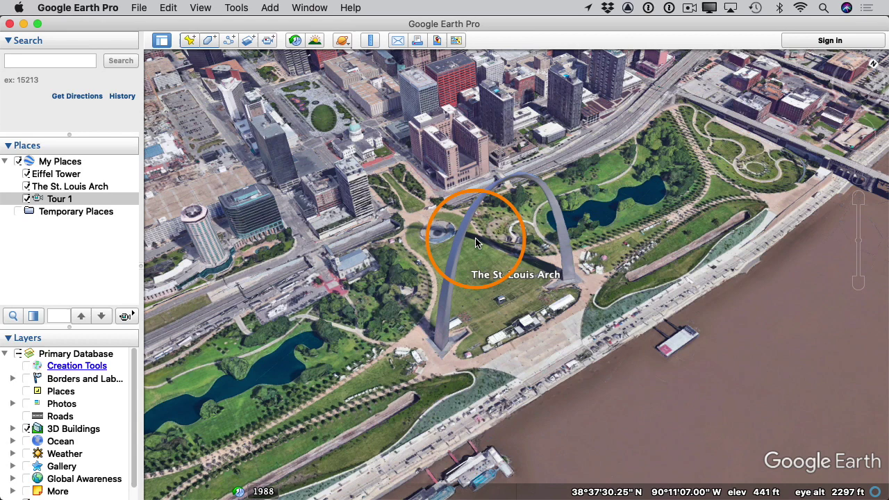
- Switch to Finder and select the first frame in the tour_1_video_frames window
key("super+Tab")
left_click(486, 253)
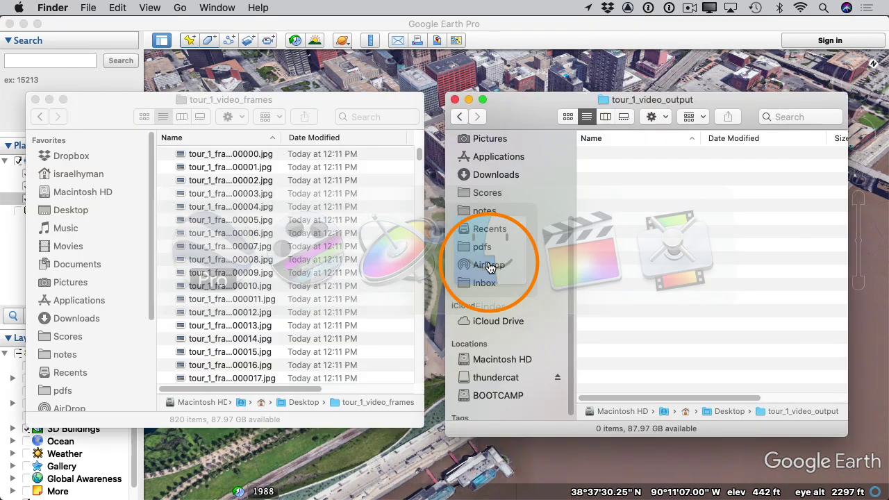
left_click_drag(330, 96, 340, 82)
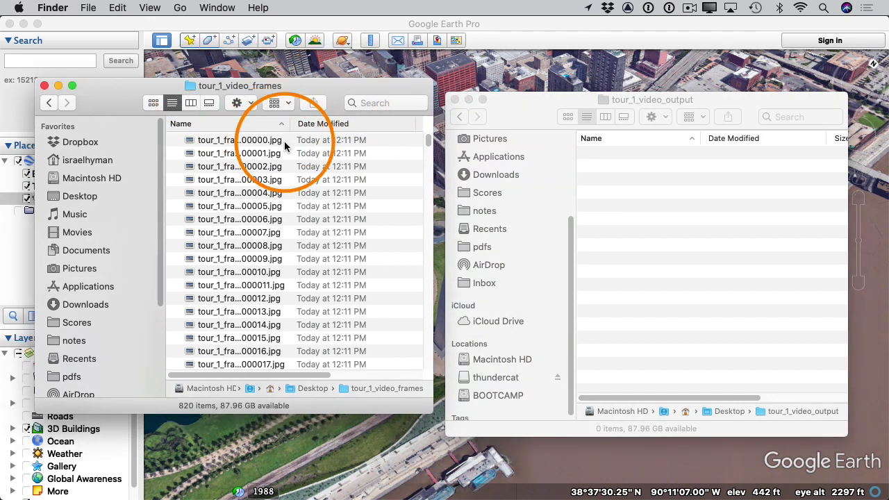
left_click(235, 139)
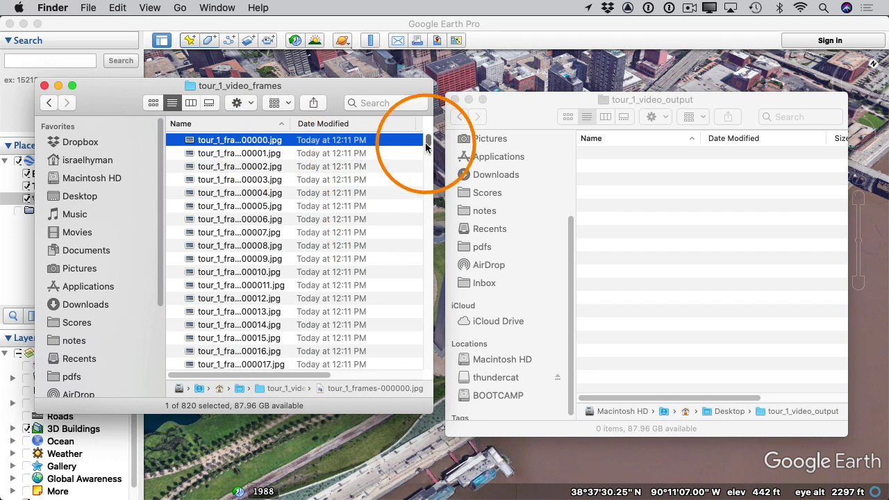
- Quick Look frame tour_1_frames-000810.jpg, then scroll back to select tour_1_frames-000000.jpg
scroll(422, 261, "down", 20)
scroll(423, 260, "down", 20)
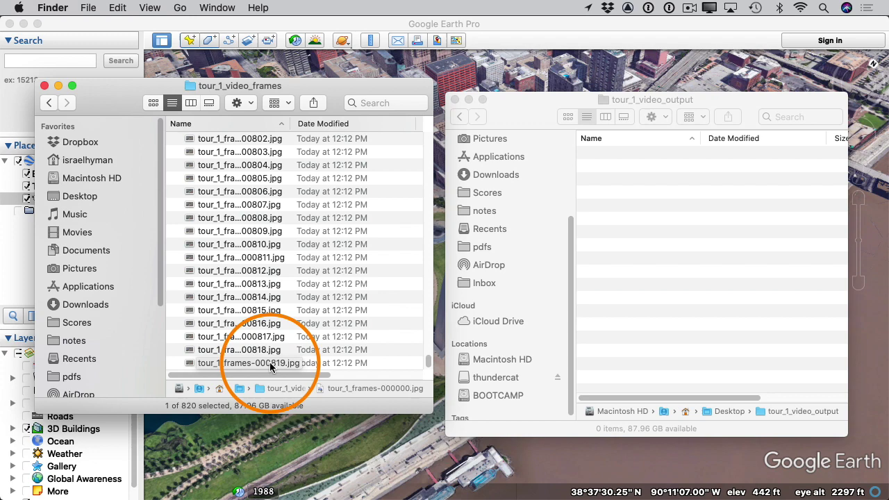
left_click(277, 244)
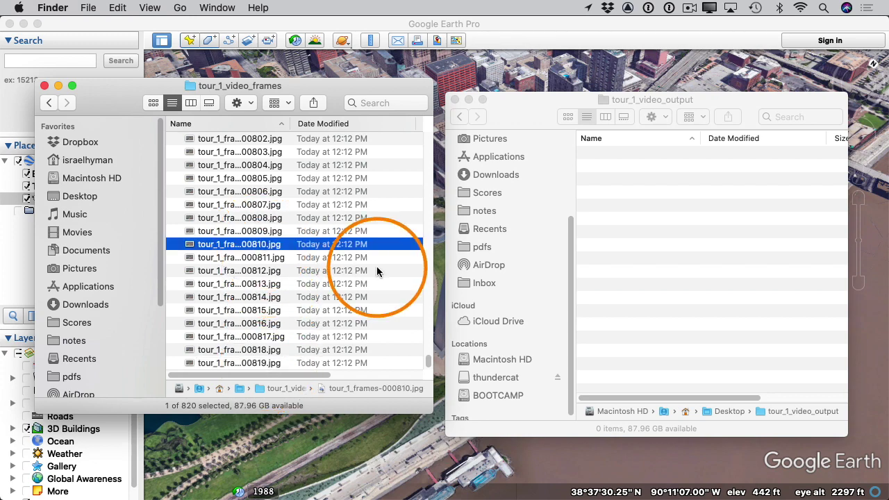
key("space")
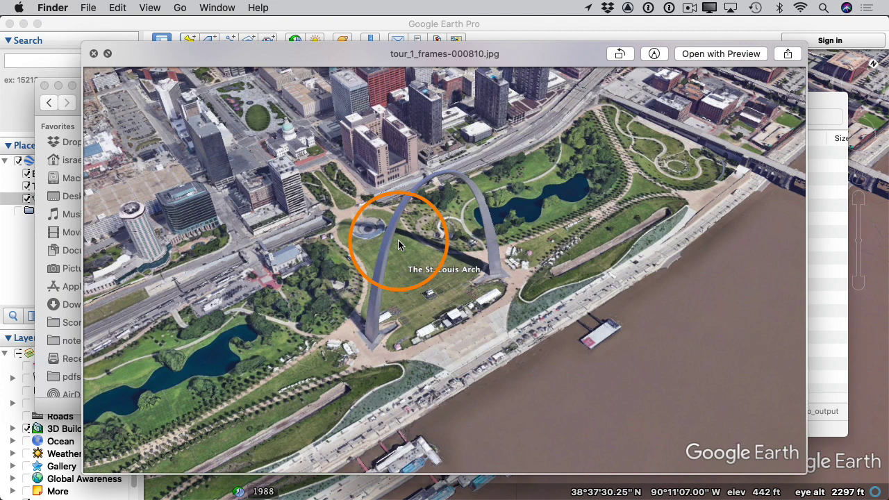
key("space")
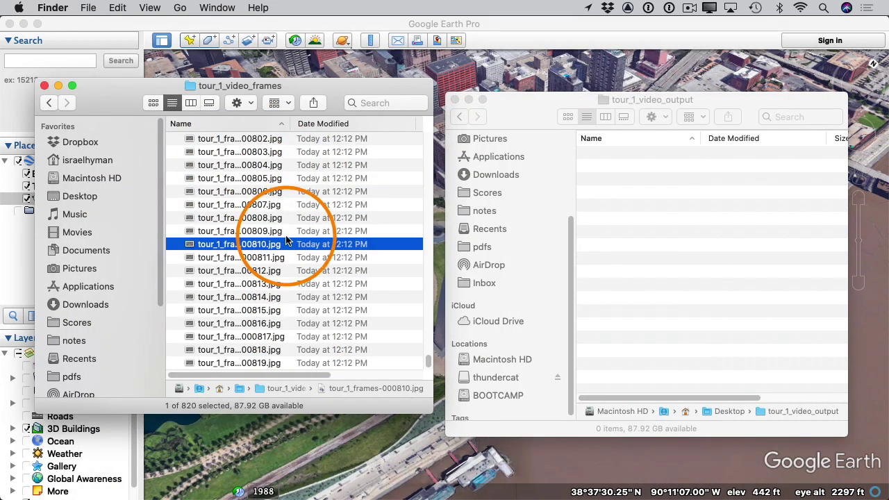
left_click_drag(425, 360, 406, 146)
left_click(236, 139)
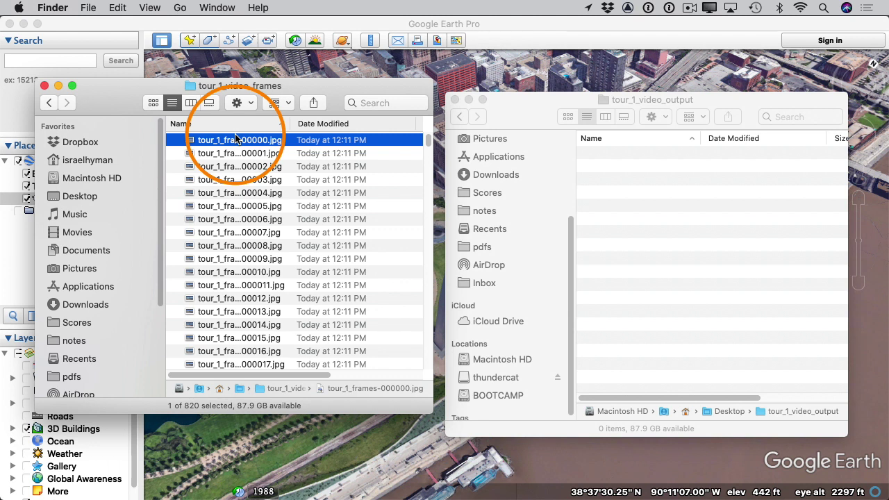
- In Compressor, add Desktop/tour_1_video_frames as an image sequence via File > Add Image Sequence
key("super+Tab")
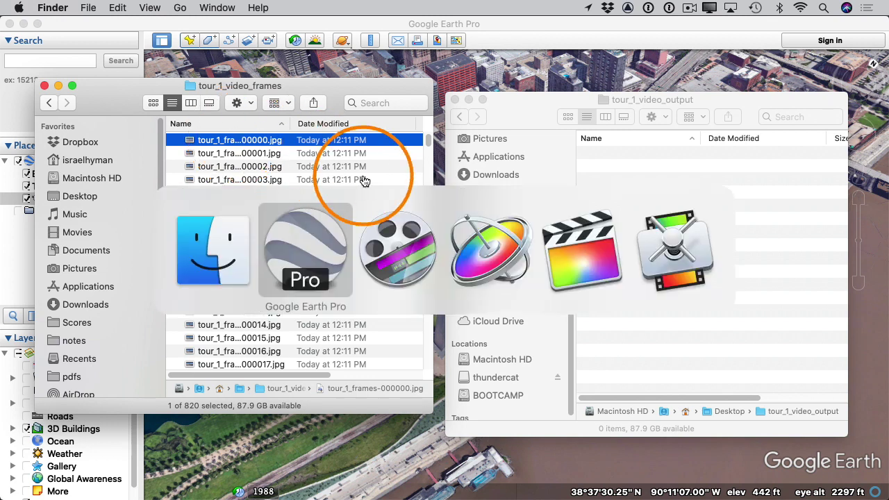
left_click(683, 243)
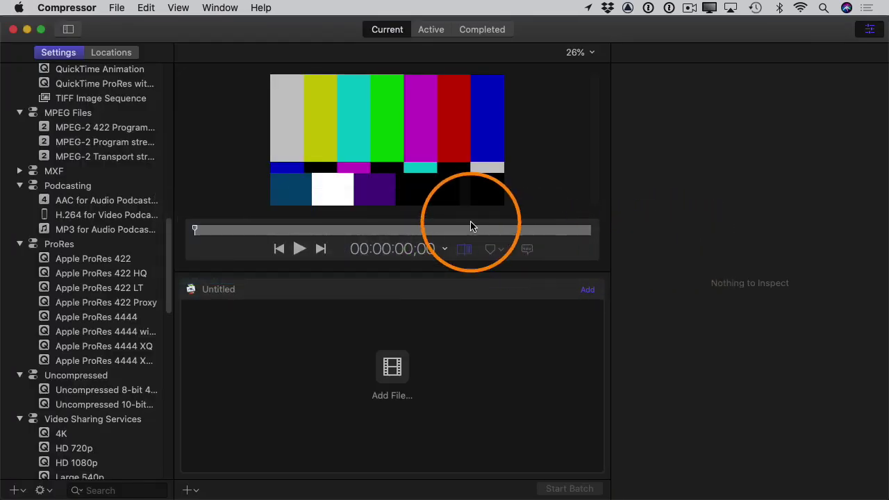
left_click(114, 7)
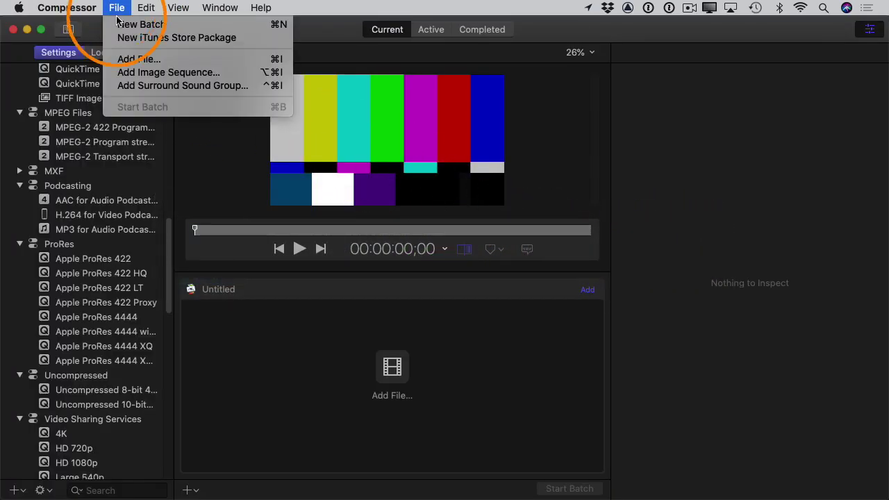
left_click(142, 72)
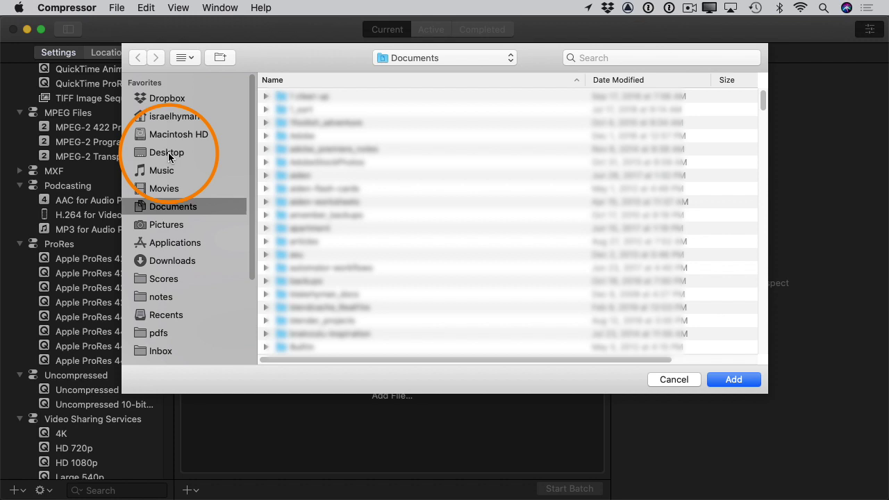
left_click(169, 155)
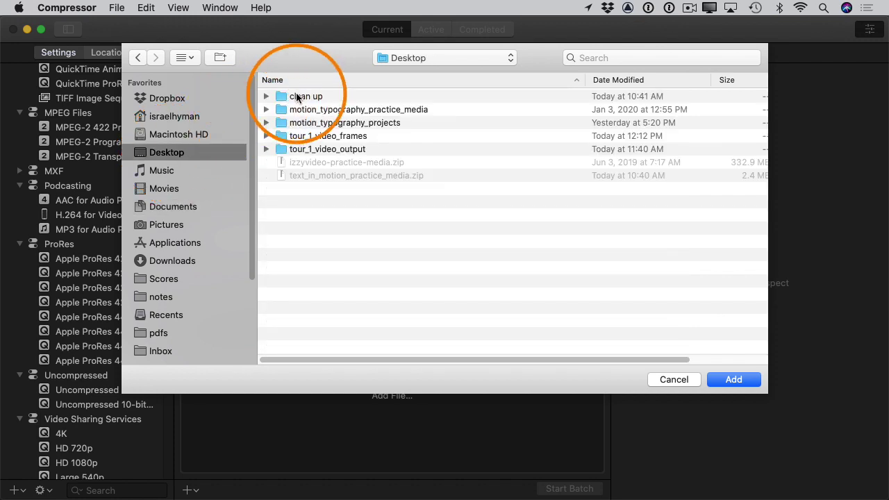
double_click(328, 137)
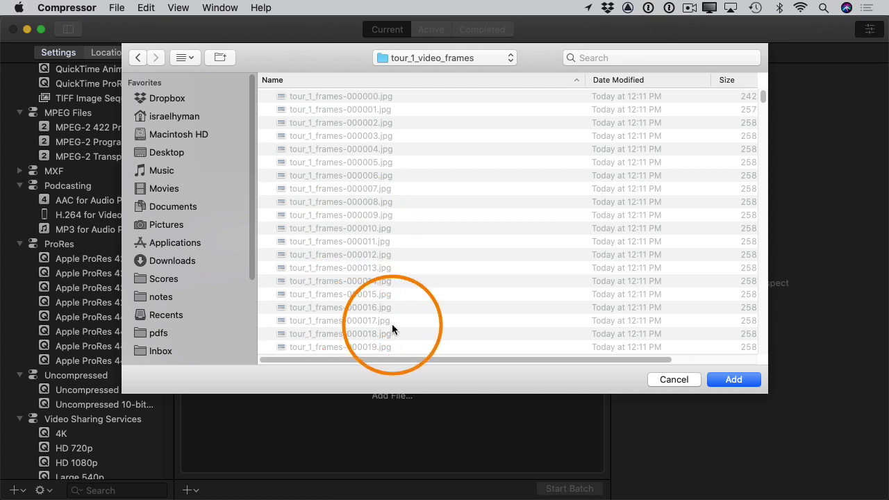
left_click(733, 379)
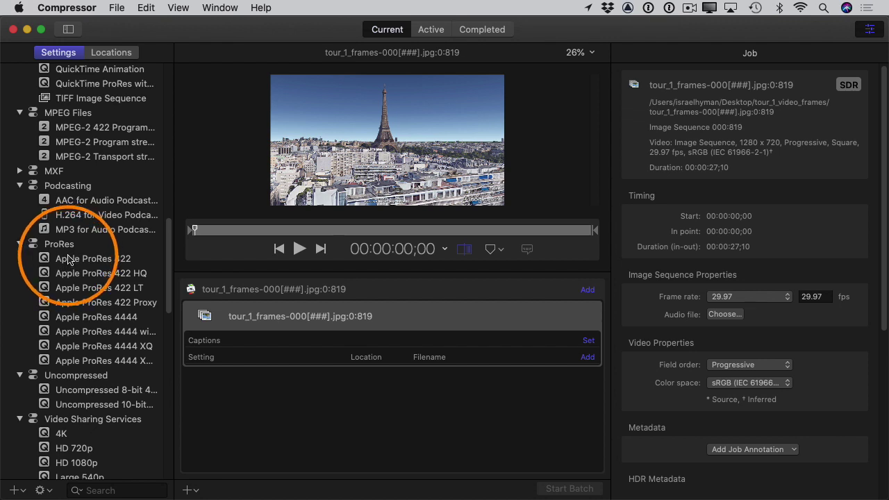
- Apply the Apple ProRes 422 setting to the frame-sequence job and start the batch
left_click_drag(70, 259, 445, 357)
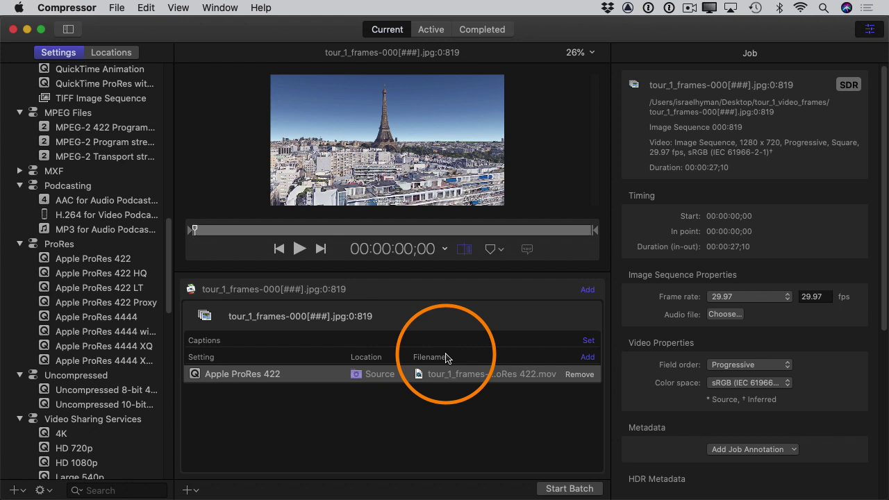
left_click(460, 375)
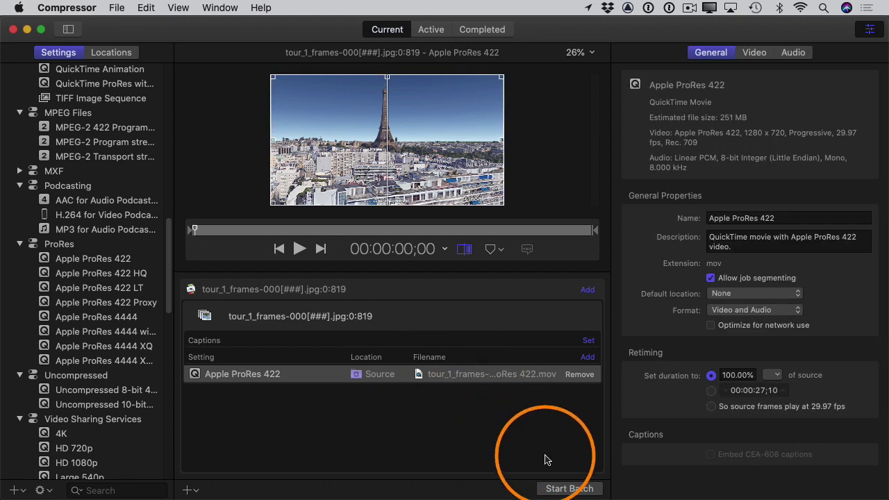
left_click(581, 490)
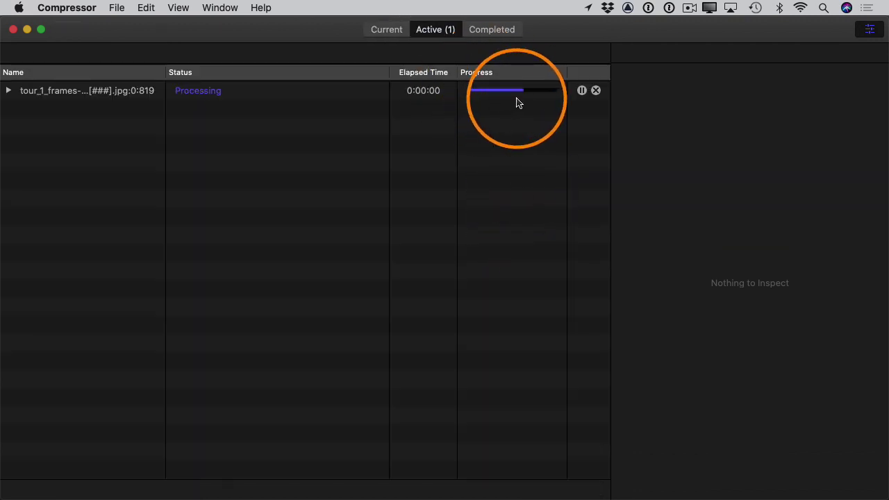
key("super+Tab")
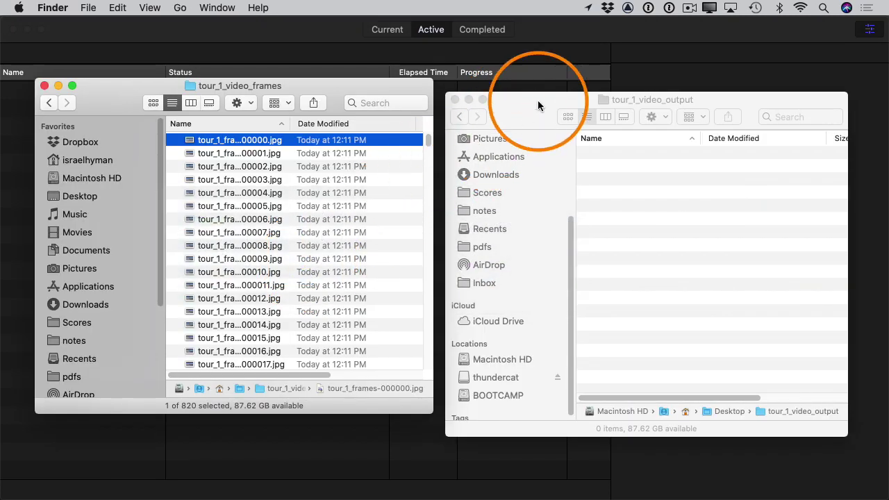
left_click(537, 100)
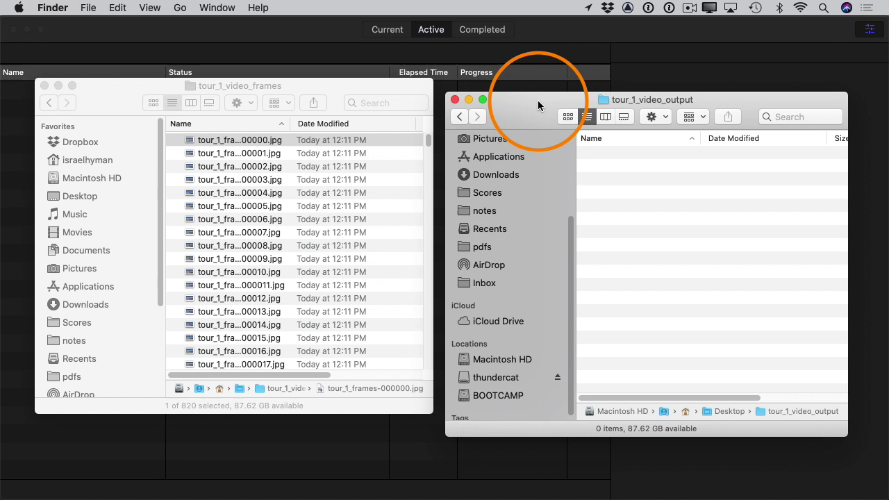
- Go up to the Desktop, select the new ProRes 422 .mov and preview it in Quick Look
key("super+Up")
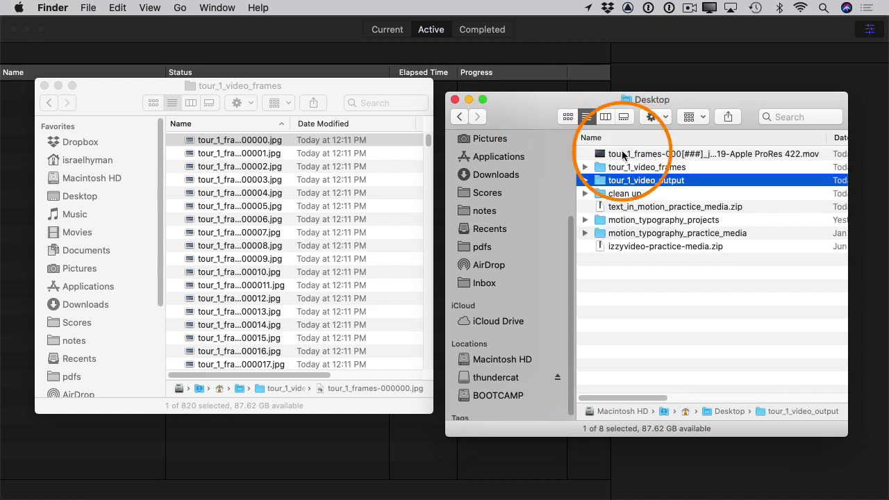
left_click(622, 152)
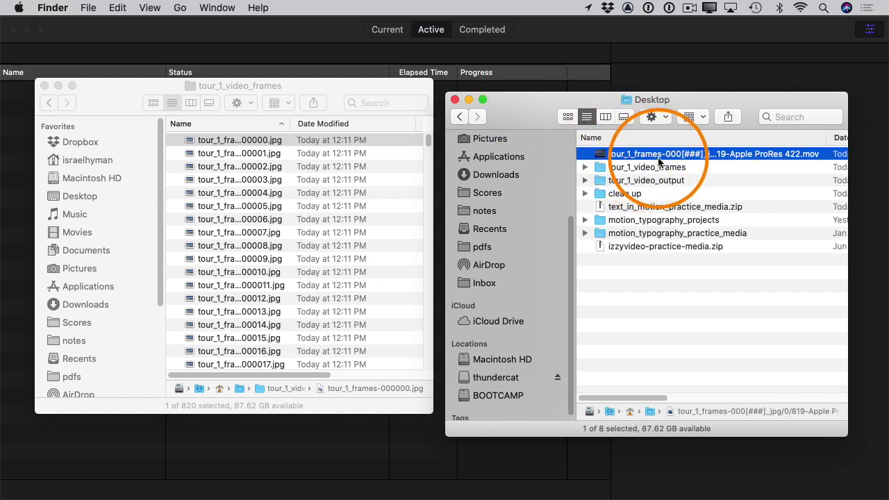
key("space")
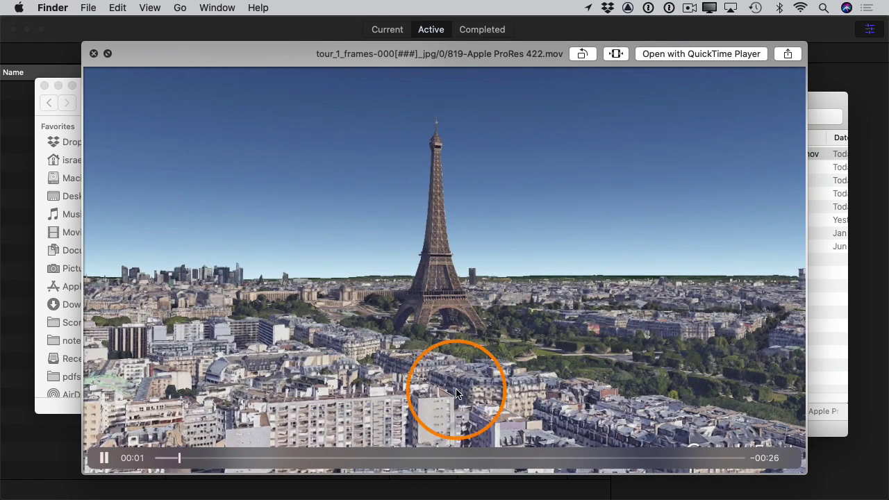
mouse_move(254, 470)
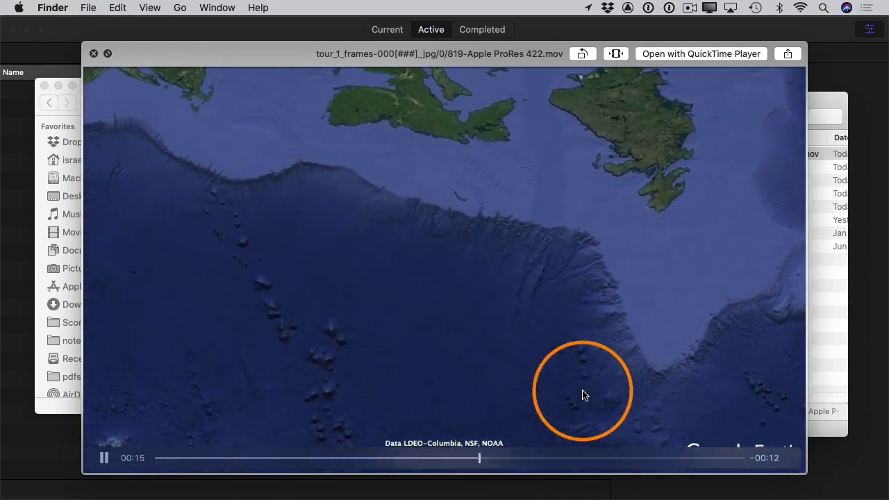
key("space")
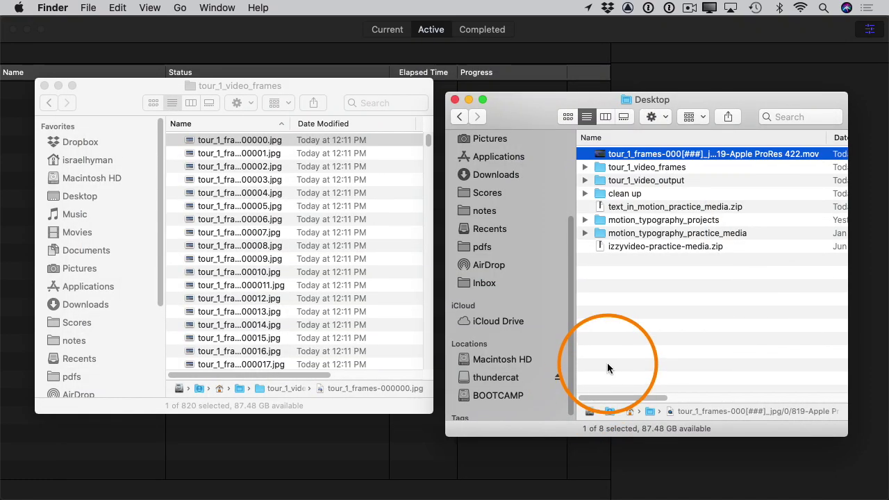
- Drag the ProRes 422 tour .mov from the Desktop into the tour_01 timeline
key("super+Tab")
left_click(677, 250)
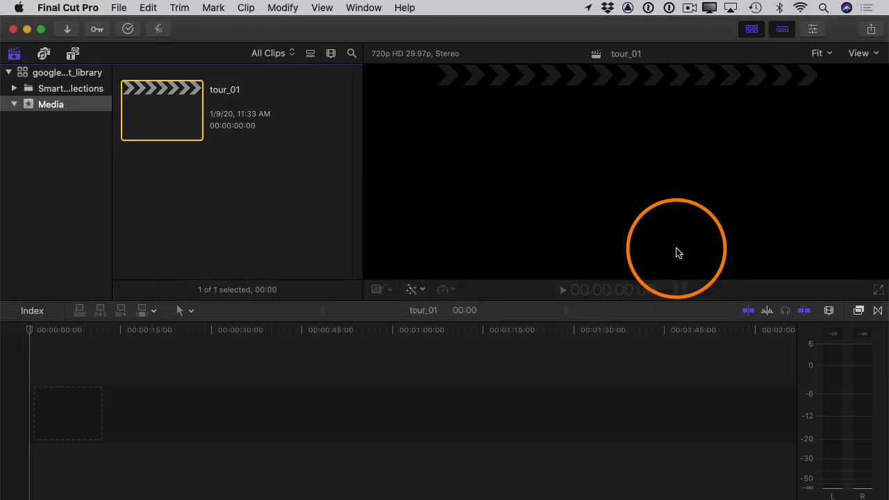
key("super+Tab")
left_click(305, 249)
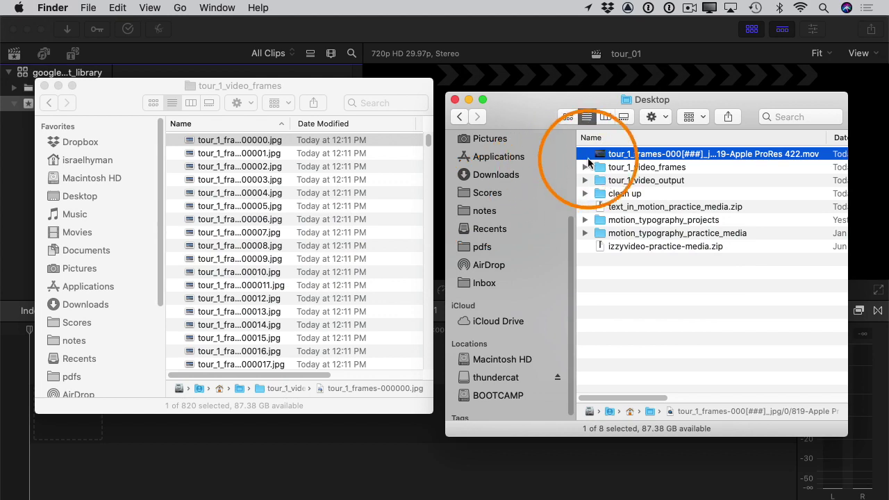
left_click_drag(634, 157, 63, 428)
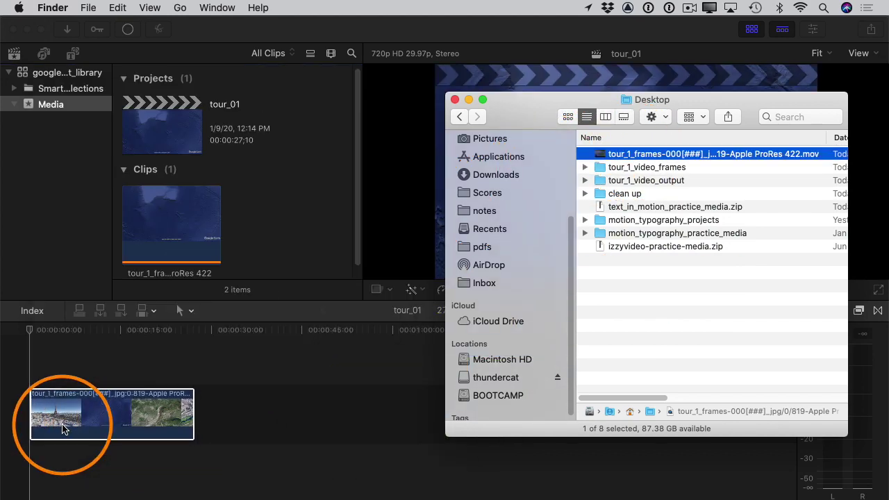
left_click(115, 363)
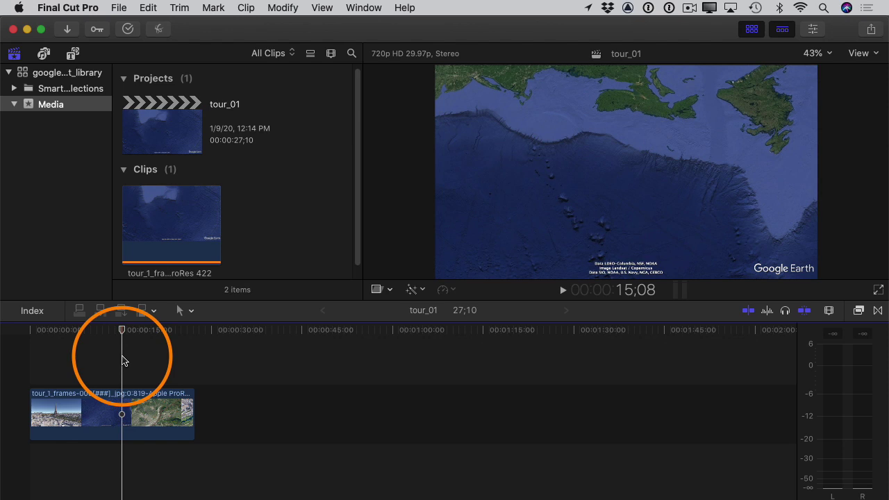
- Switch to Motion and select tour_1_frames-000000 through 000819.jpg in Desktop/tour_1_video_frames for Import as Project
key("super+Tab")
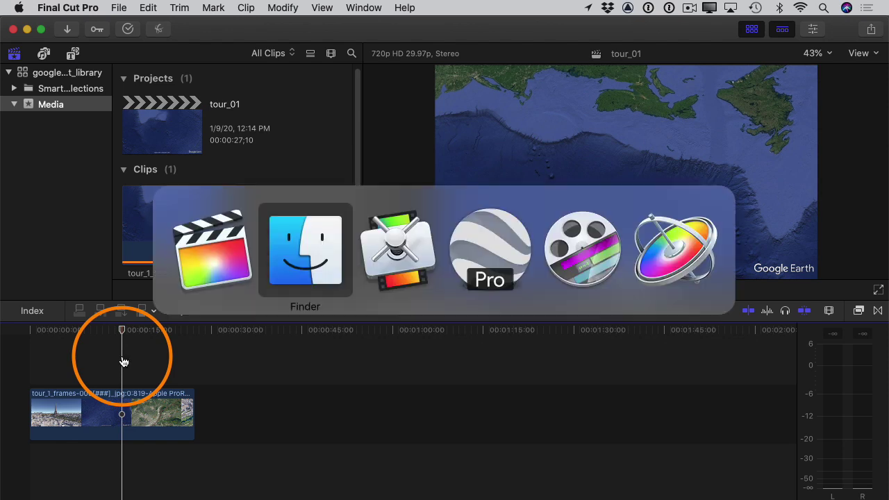
left_click(659, 241)
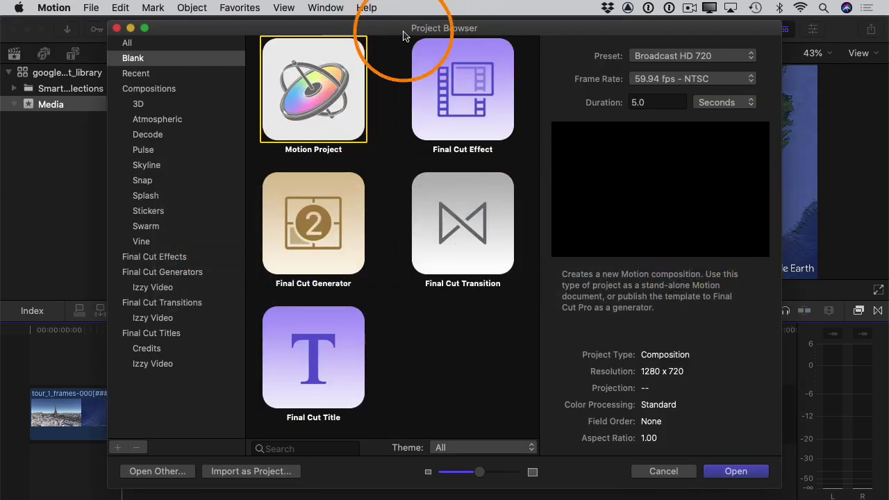
left_click(90, 7)
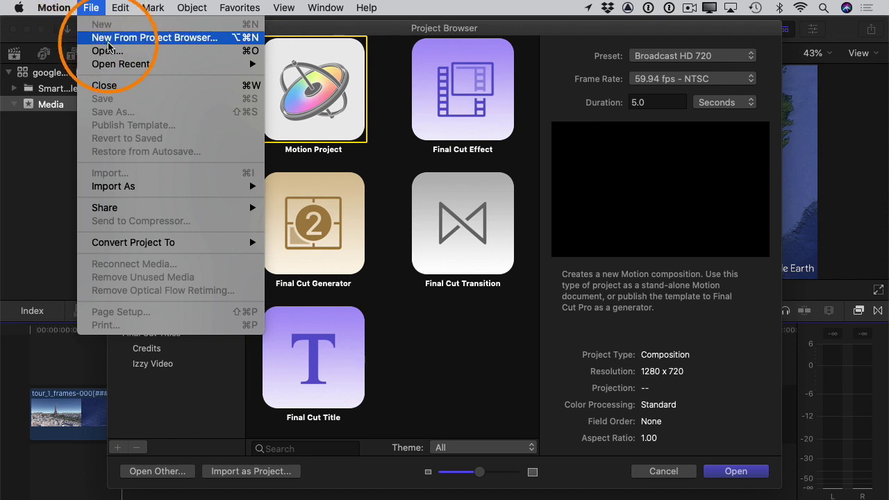
left_click(267, 28)
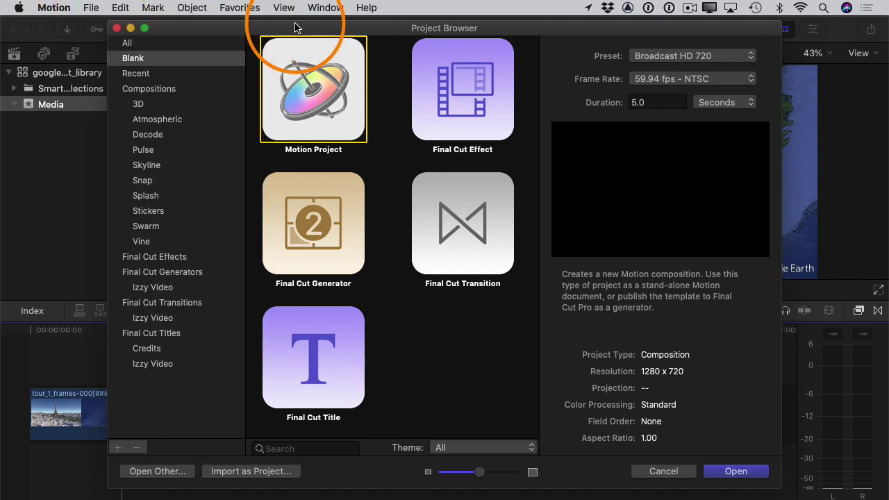
left_click(258, 472)
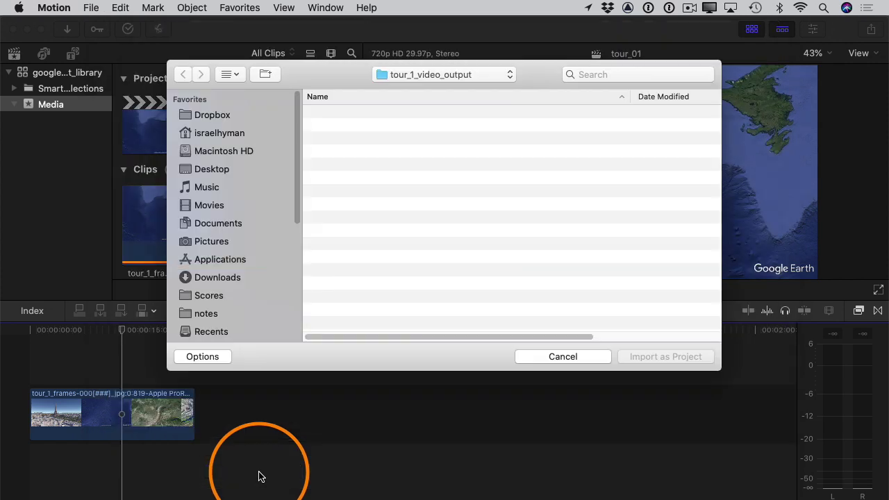
left_click(441, 75)
left_click(406, 90)
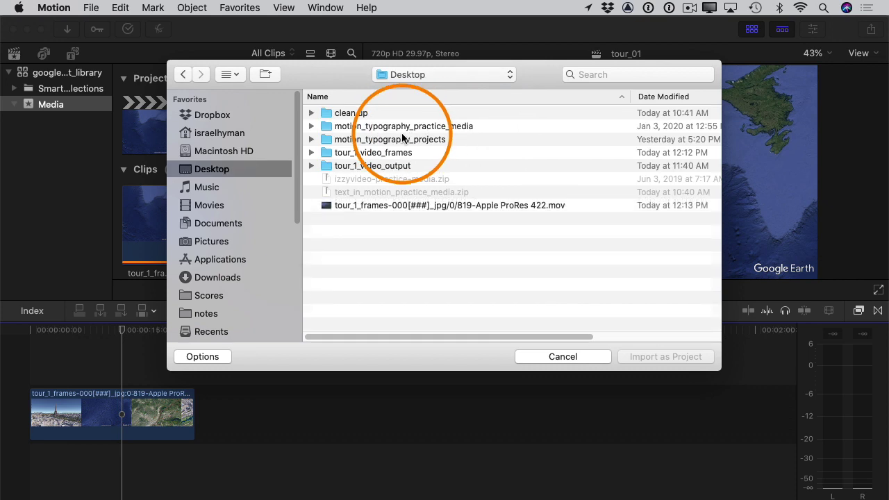
double_click(376, 152)
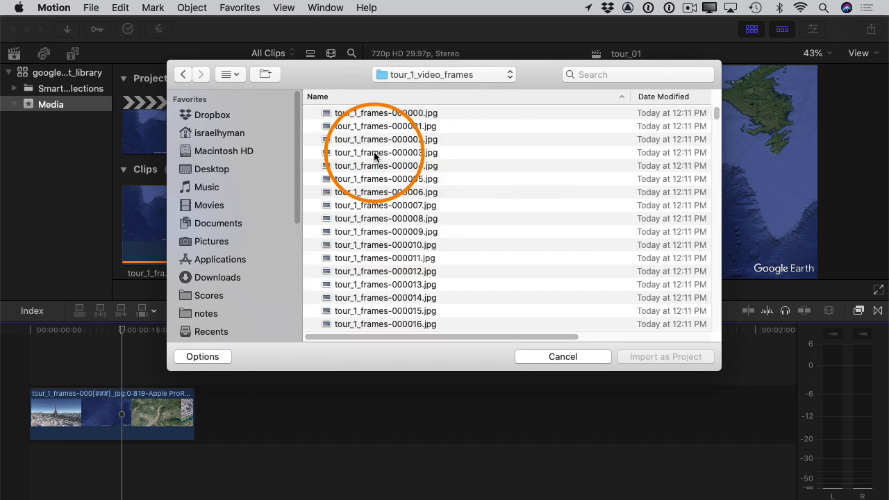
left_click(378, 113)
left_click_drag(715, 115, 720, 338)
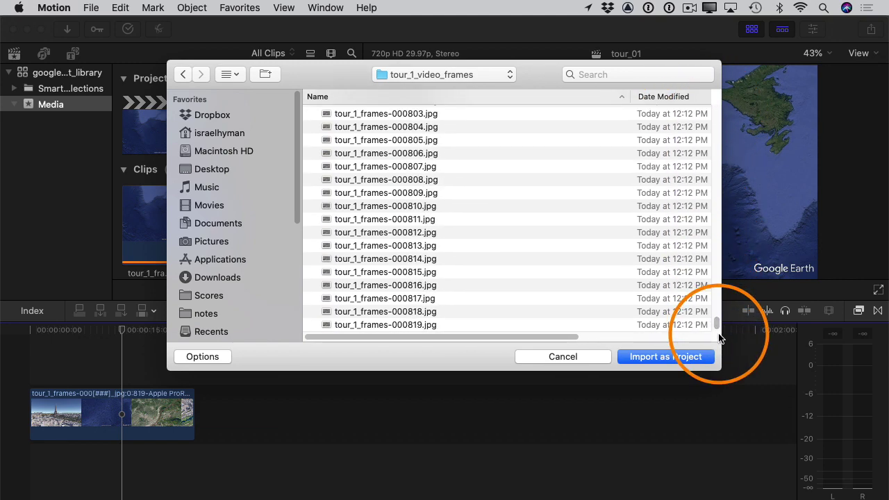
left_click(365, 323, "shift")
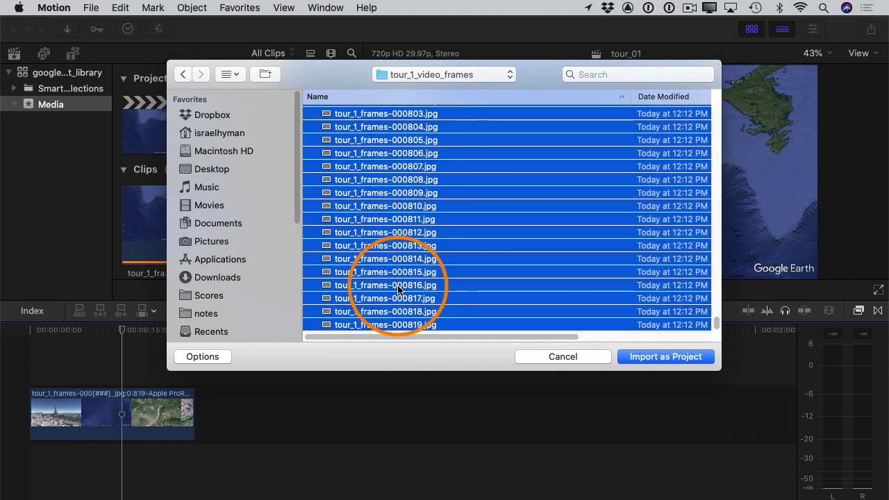
- Import the selected frames as a new project, set canvas zoom to Fit, and scrub the sequence
left_click(681, 357)
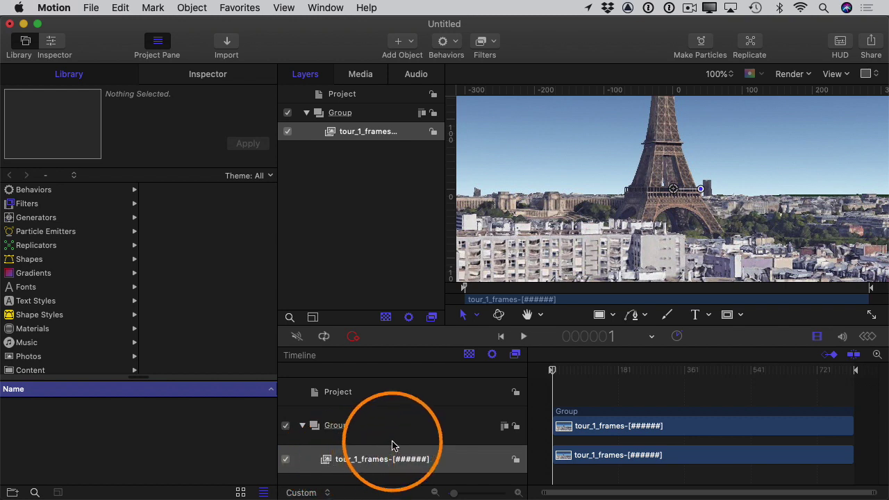
left_click(719, 73)
left_click(730, 23)
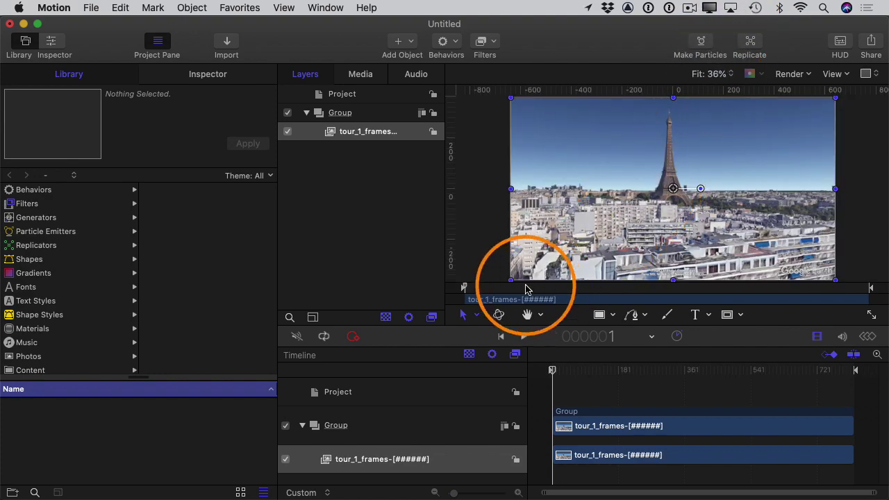
mouse_move(464, 286)
left_mouse_down()
mouse_move(826, 288)
mouse_move(461, 289)
left_mouse_up()
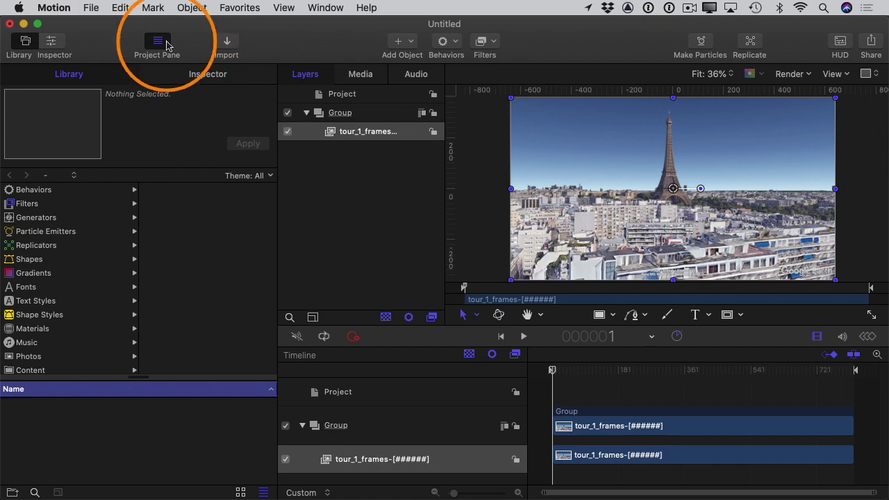
- Start a movie export from the Motion project, keeping Apple ProRes 422 as the codec
left_click(88, 3)
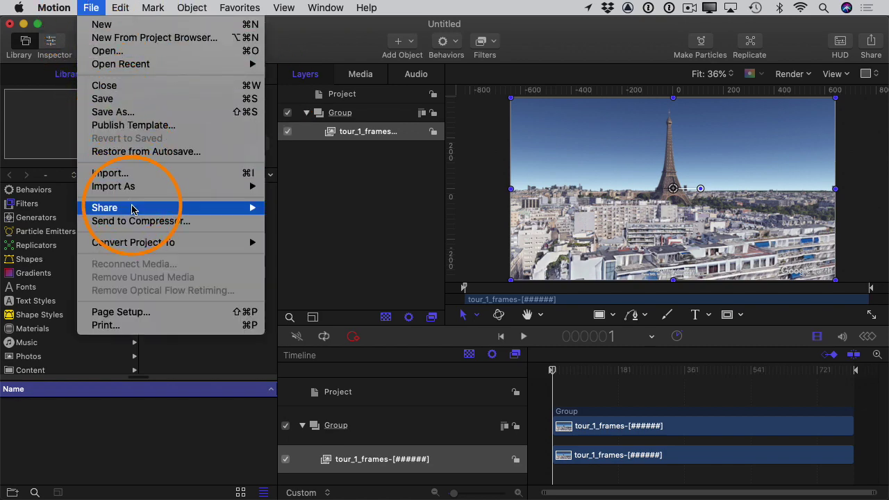
mouse_move(136, 213)
left_click(340, 208)
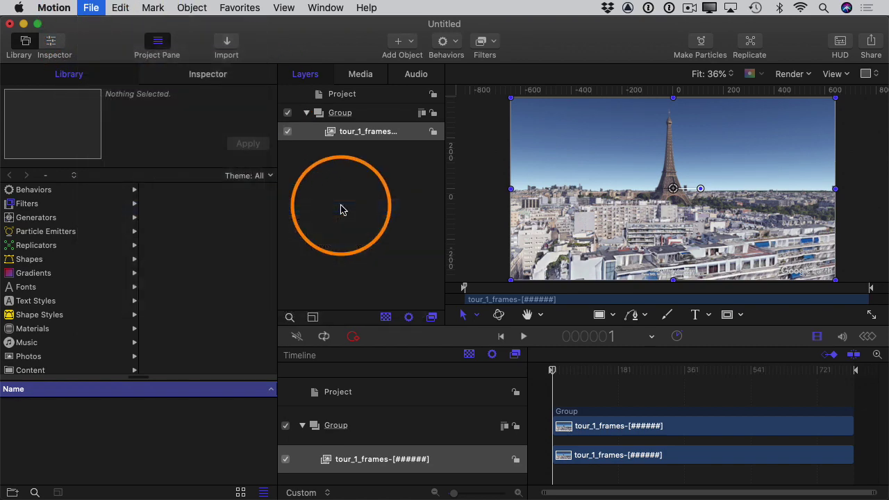
left_click(446, 99)
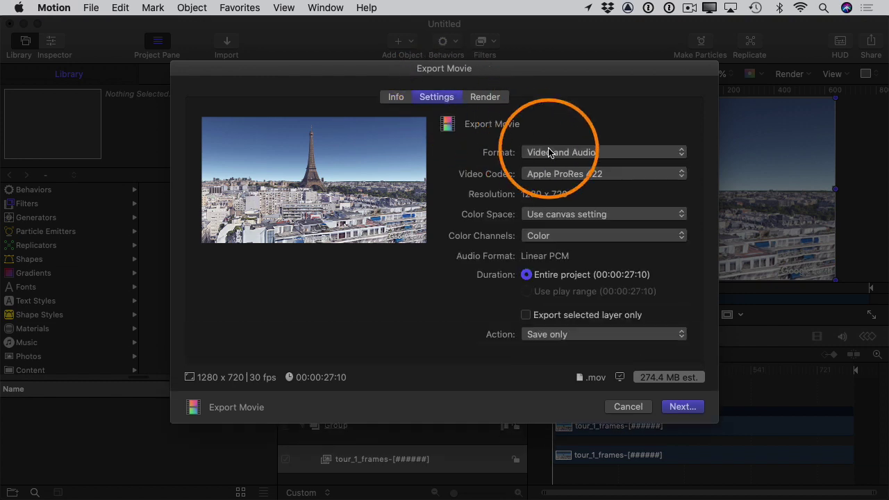
left_click(580, 174)
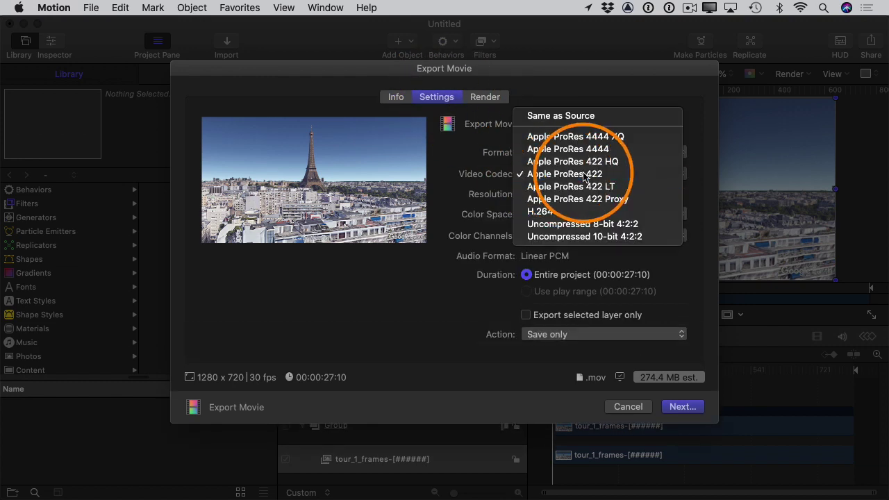
left_click(563, 177)
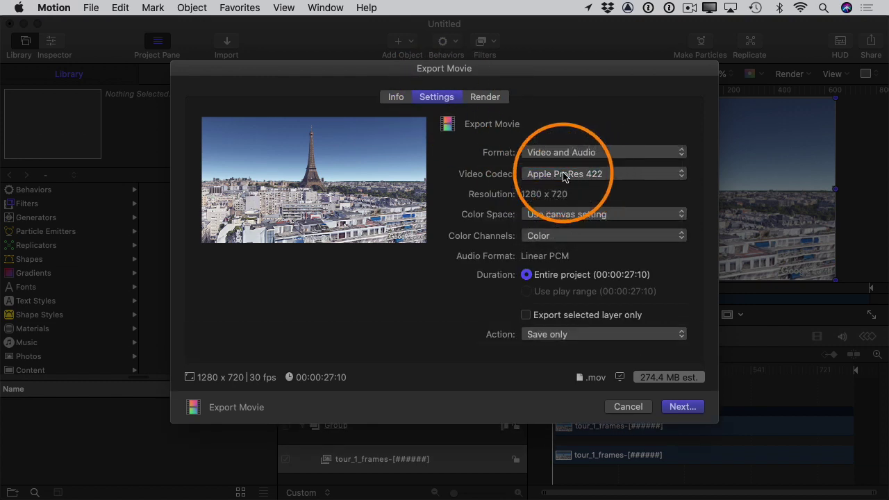
left_click(694, 411)
- Save the movie as tour_1_prores in tour_1_video_output and check the transcoding progress
type("tour_1_prores")
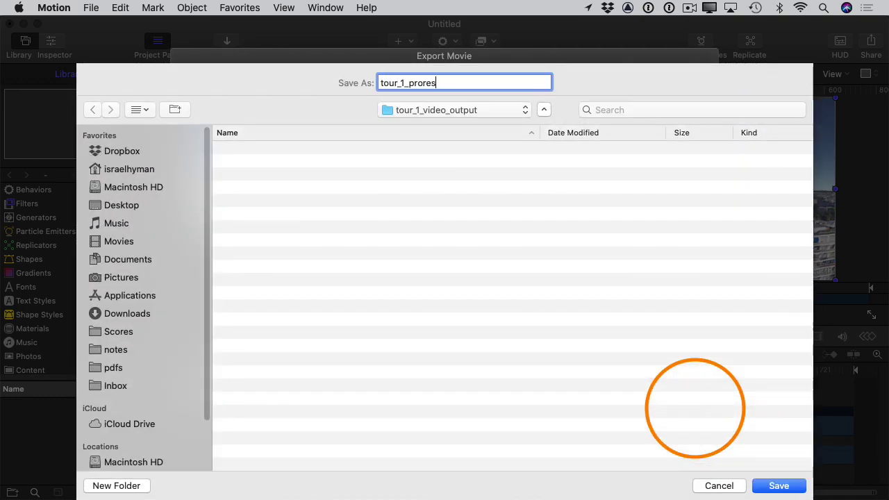
left_click(795, 485)
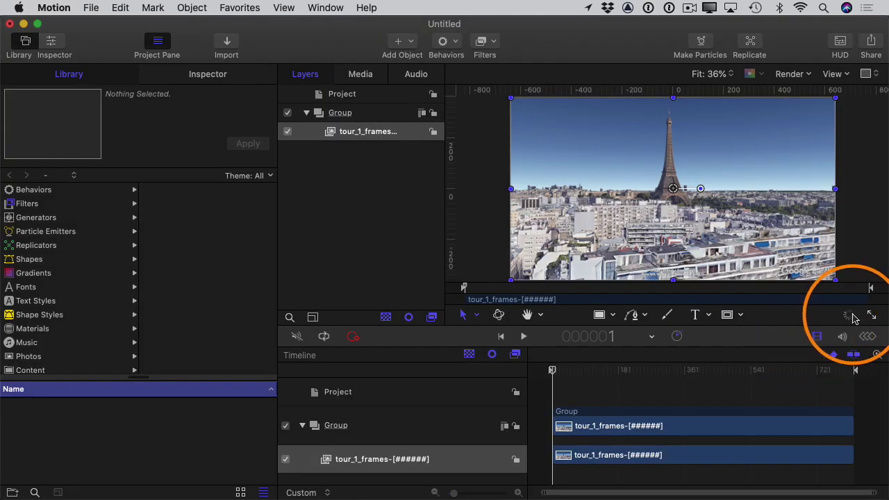
left_click(848, 316)
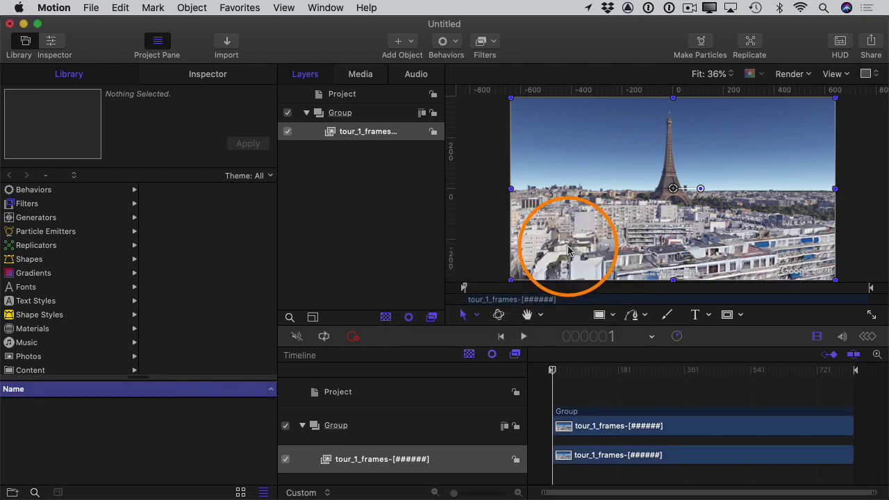
- Open tour_1_video_output in Finder and Quick Look tour_1_prores.mov, scrubbing ahead to later footage
key("super+Tab")
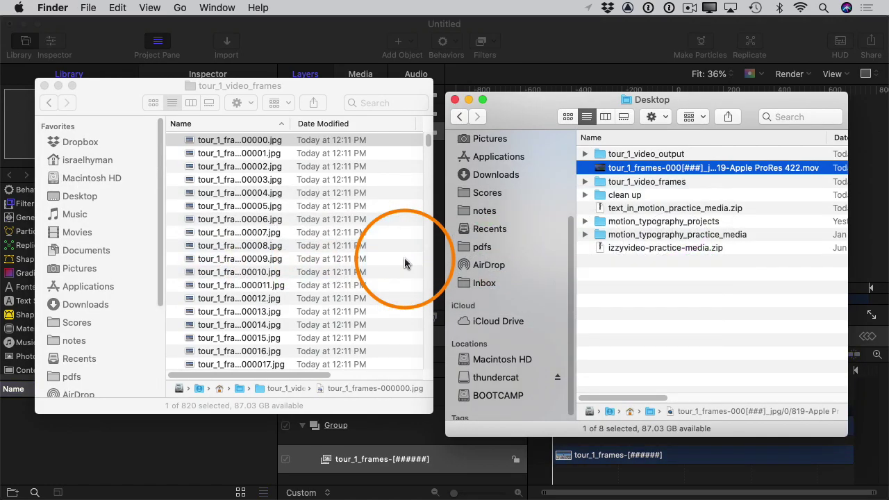
double_click(645, 154)
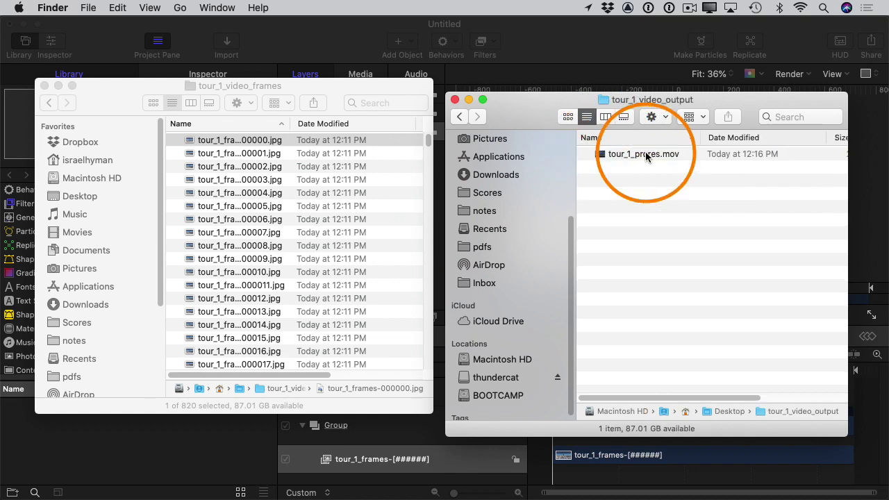
left_click(624, 153)
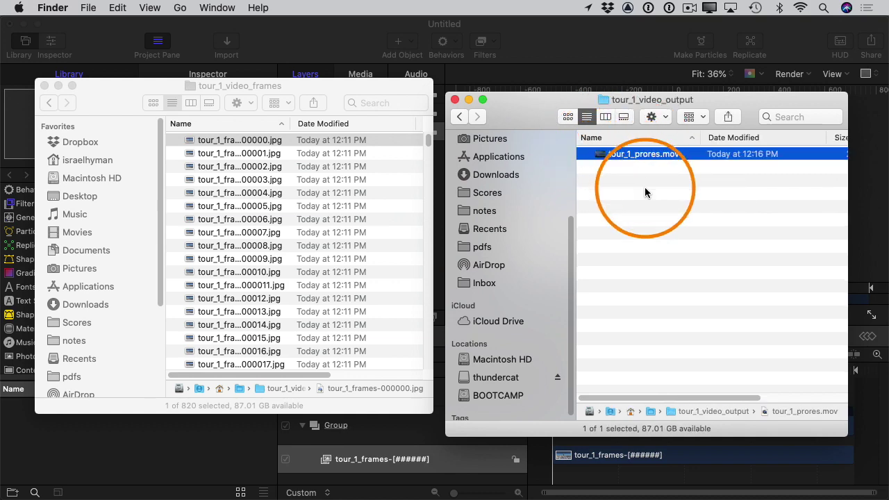
key("space")
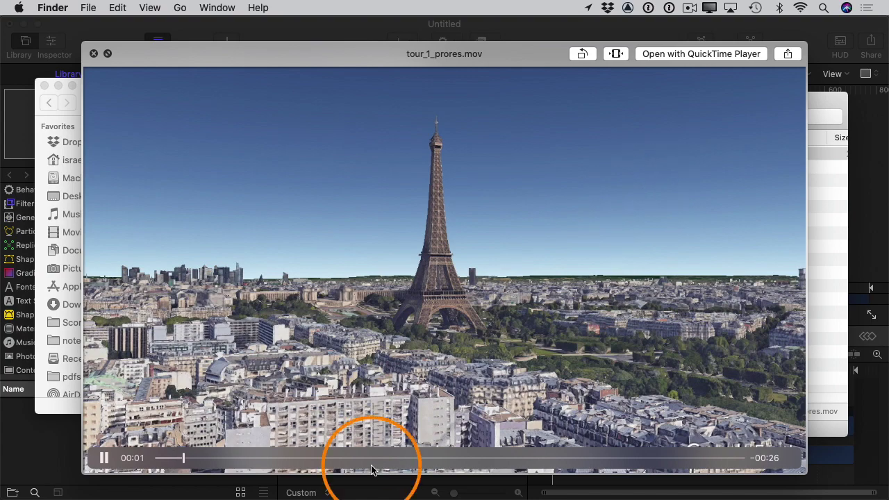
left_click_drag(209, 460, 444, 461)
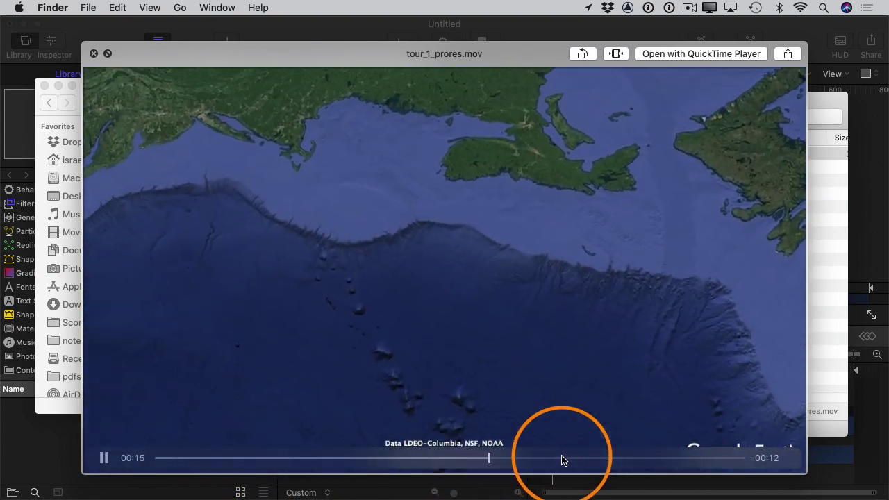
key("space")
- Drop tour_1_prores.mov into the tour_01 timeline after the first clip and play it back
key("super+Tab")
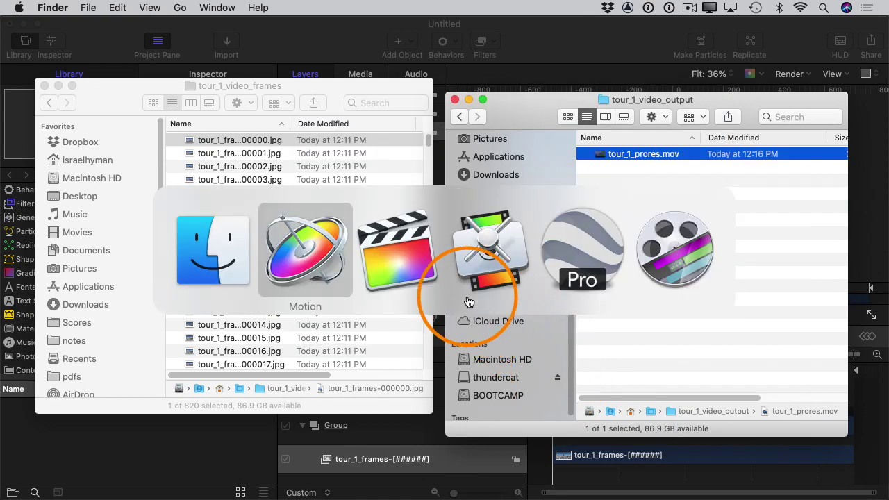
key("super+Tab")
key("super+Tab")
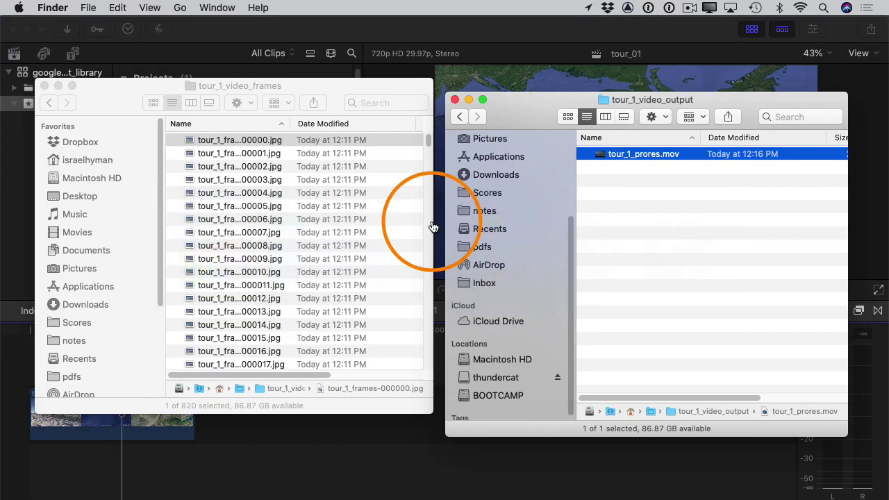
left_click_drag(596, 154, 258, 439)
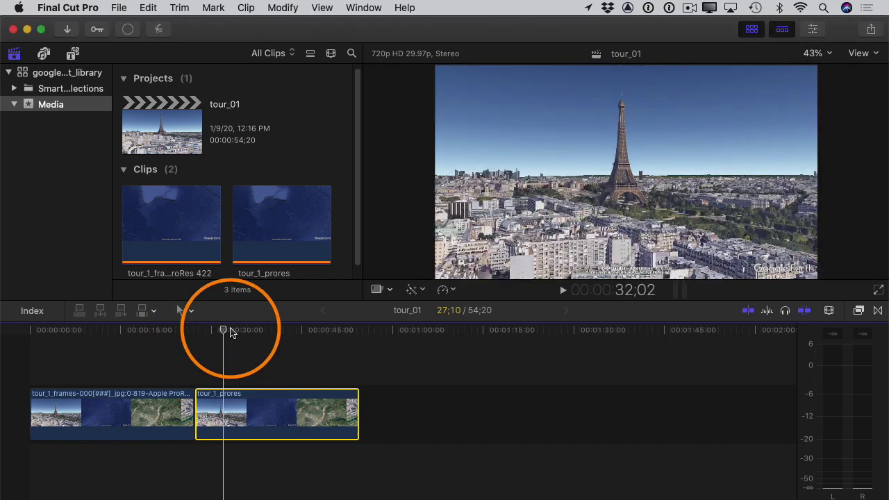
key("space")
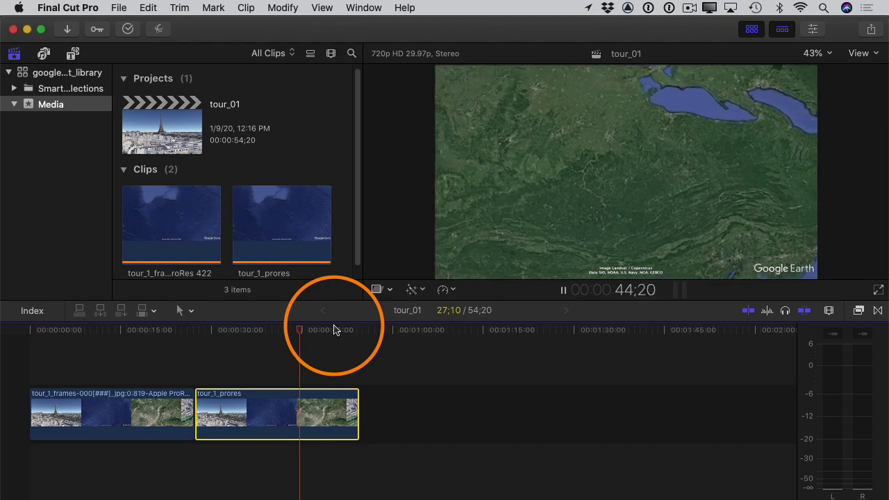